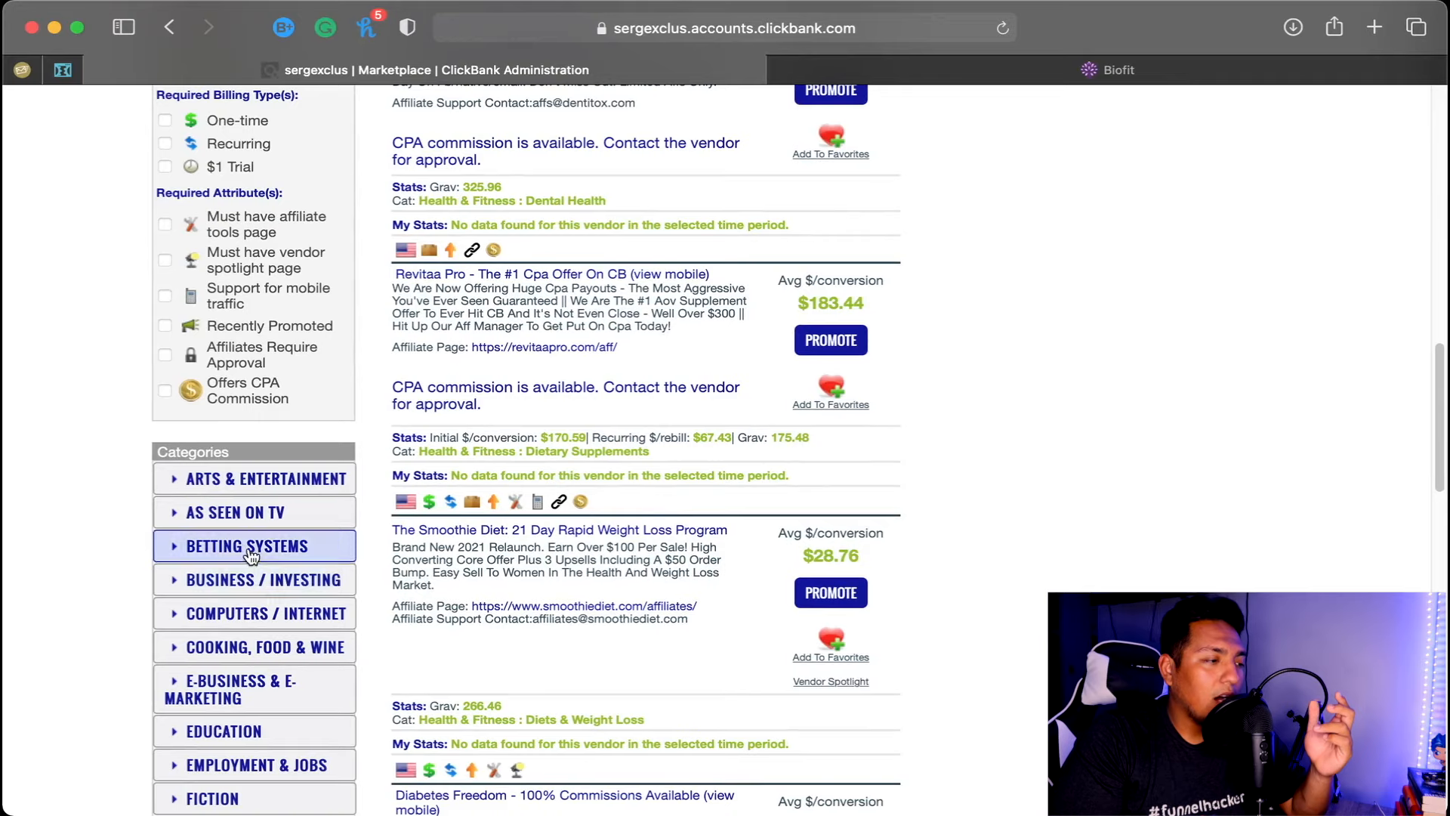
Examine the marketplace's category list and the Health & Fitness offers, including Okinawa Flat Belly Tonic and Biofit.
{"action": "scroll", "coordinate": [278, 616], "scroll_direction": "down", "scroll_amount": 2}
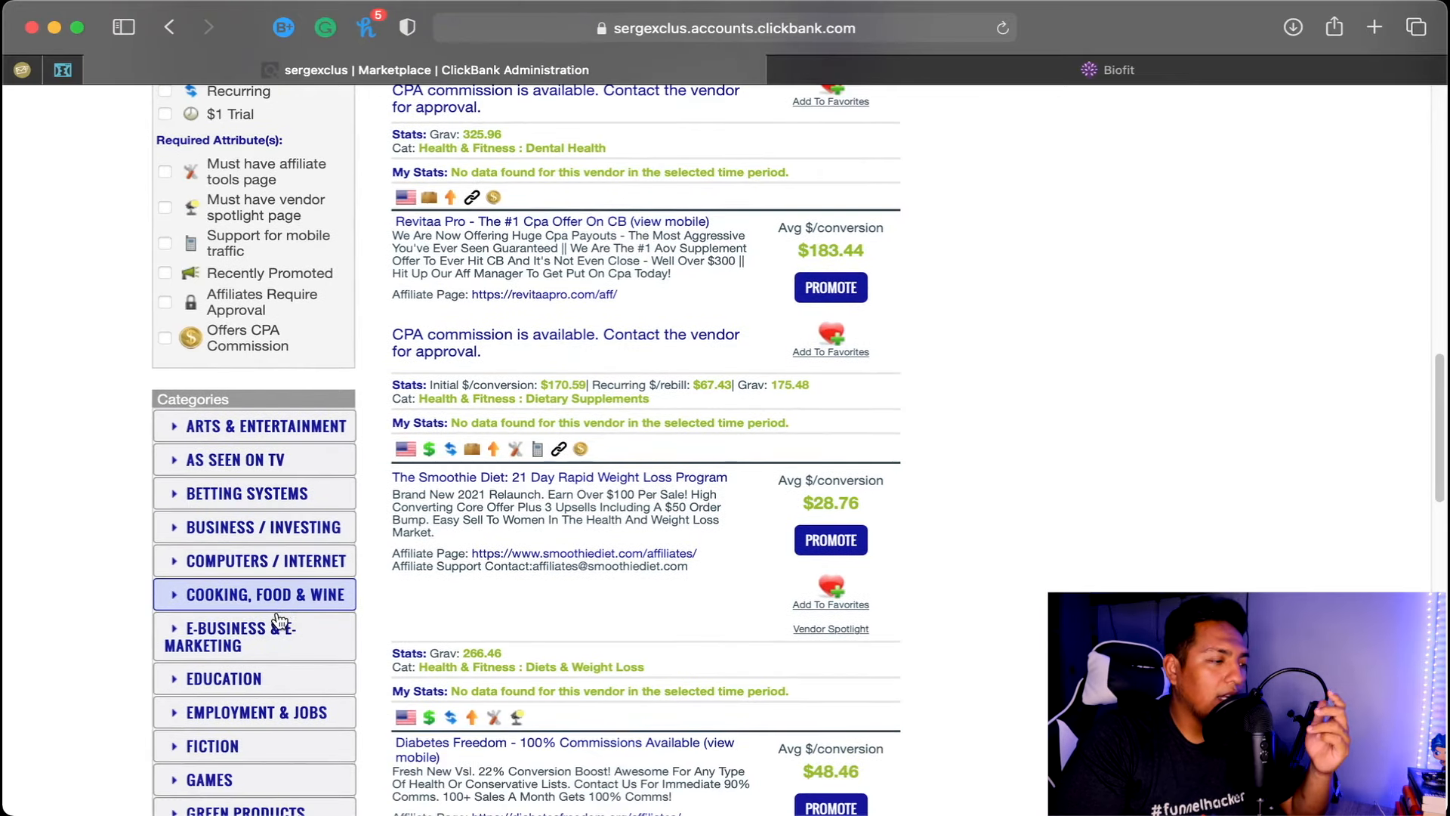
{"action": "scroll", "coordinate": [262, 639], "scroll_direction": "down", "scroll_amount": 1}
{"action": "scroll", "coordinate": [262, 638], "scroll_direction": "down", "scroll_amount": 1}
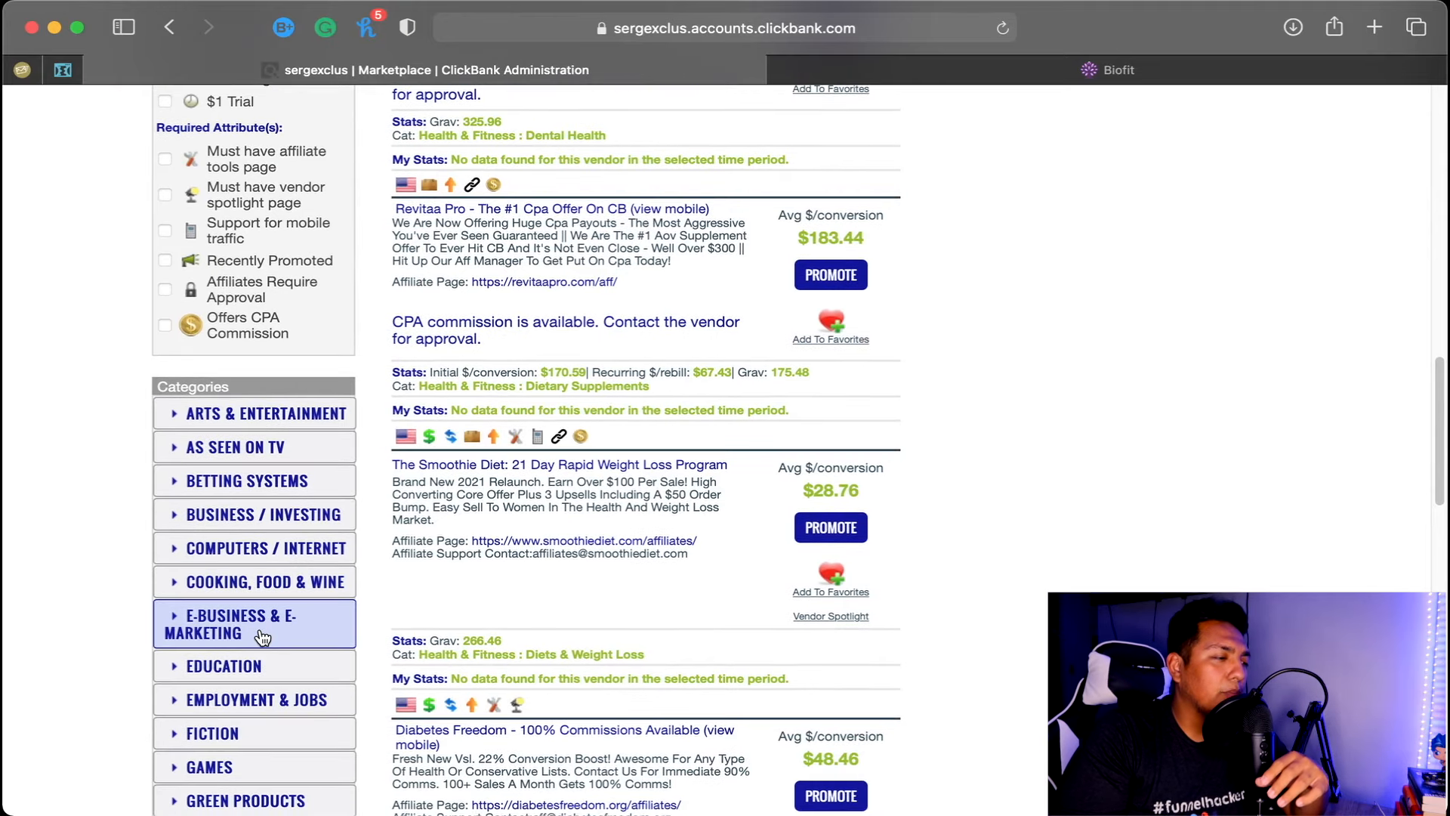
{"action": "scroll", "coordinate": [256, 699], "scroll_direction": "down", "scroll_amount": 1}
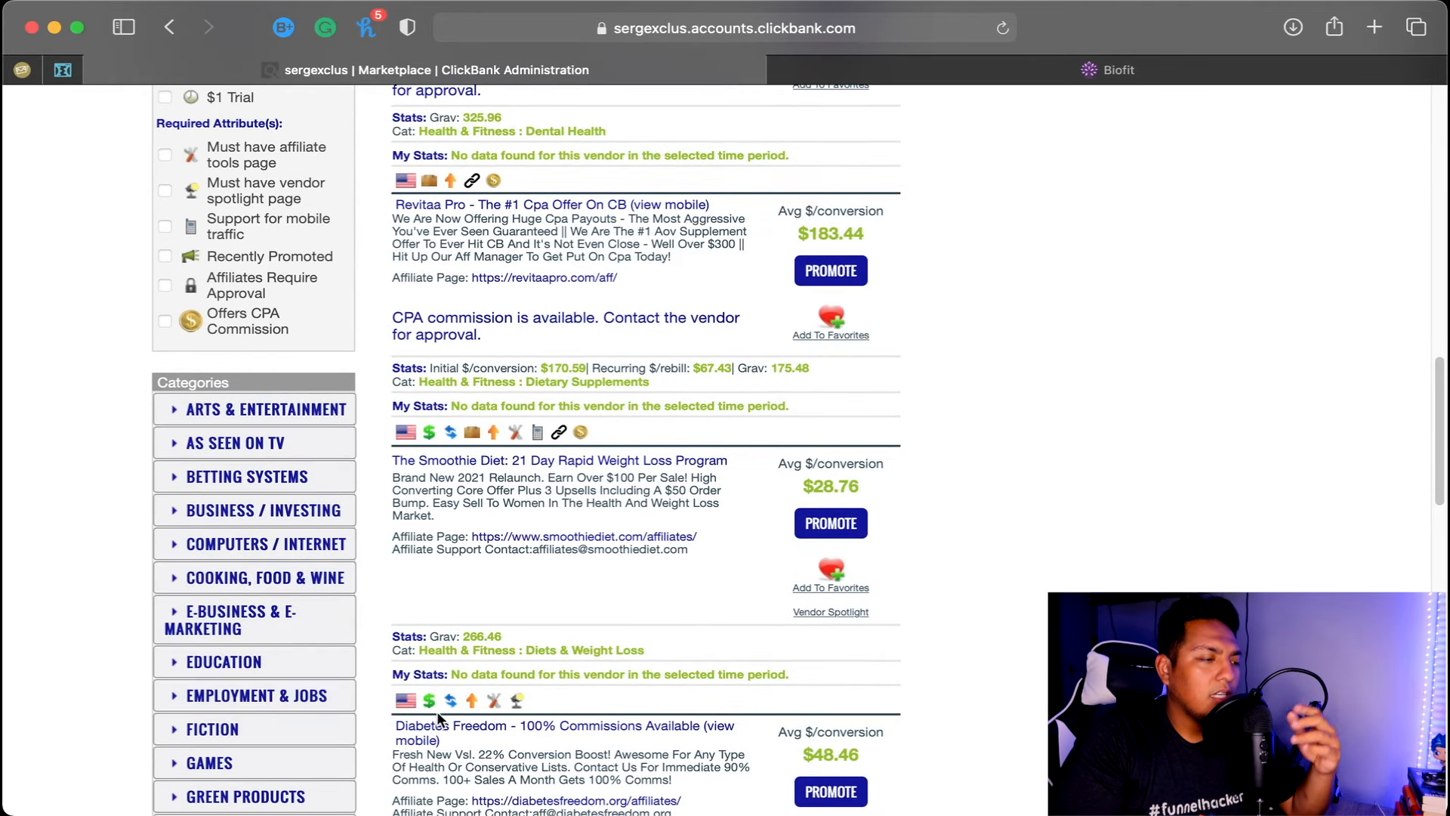
{"action": "scroll", "coordinate": [340, 680], "scroll_direction": "down", "scroll_amount": 4}
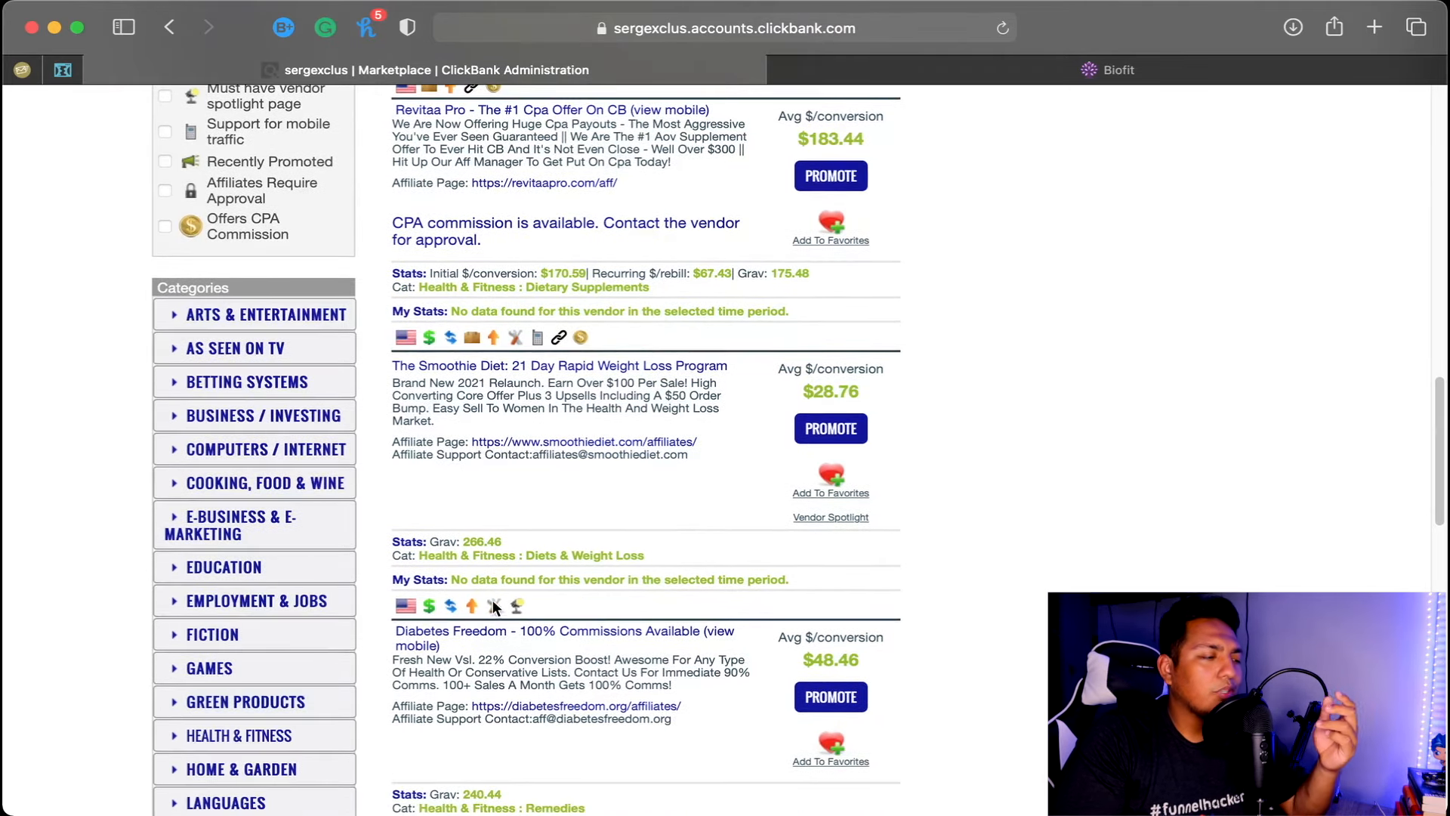
{"action": "scroll", "coordinate": [332, 703], "scroll_direction": "down", "scroll_amount": 5}
{"action": "scroll", "coordinate": [317, 673], "scroll_direction": "up", "scroll_amount": 20}
{"action": "scroll", "coordinate": [386, 662], "scroll_direction": "up", "scroll_amount": 5}
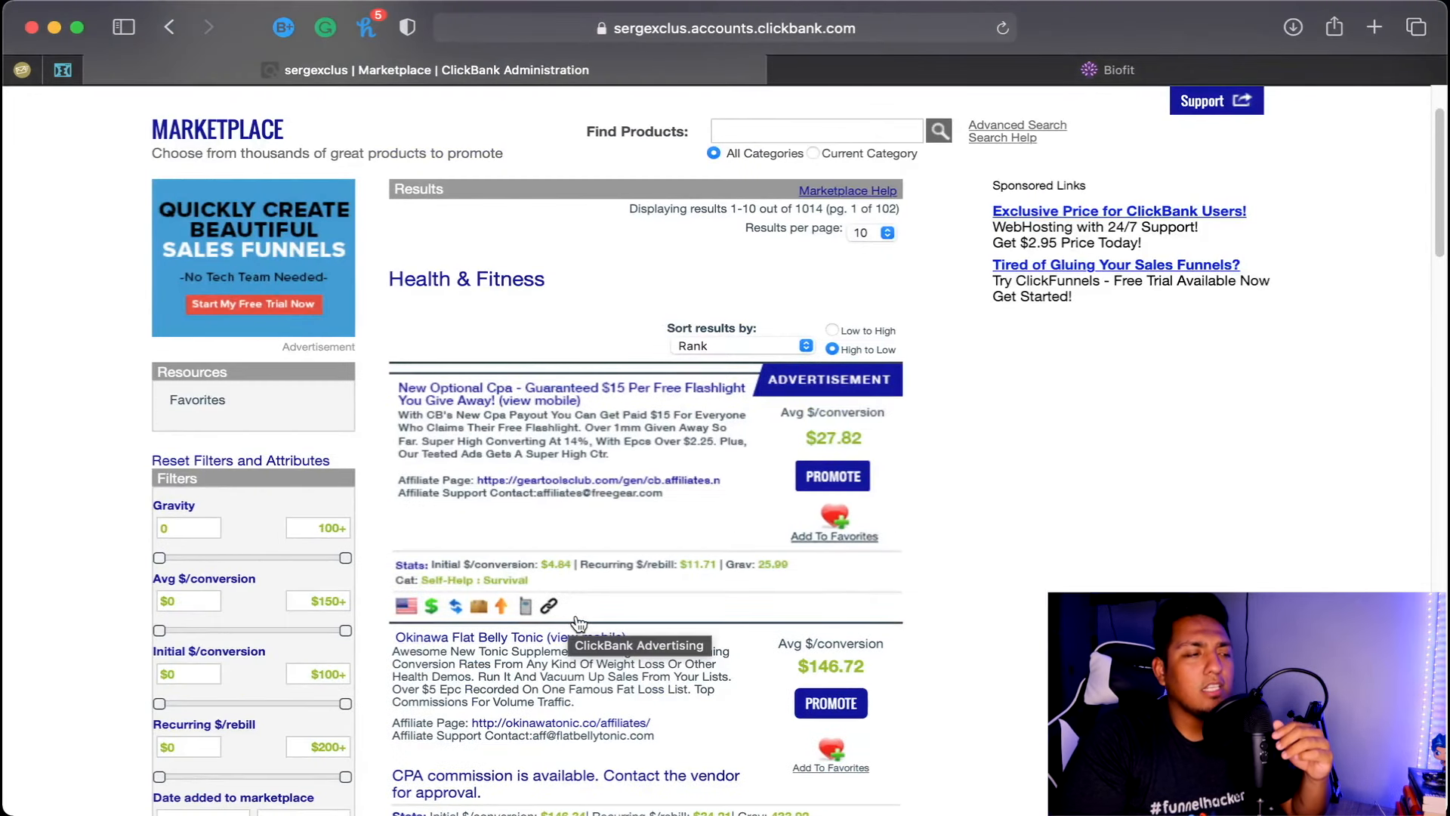
{"action": "scroll", "coordinate": [589, 616], "scroll_direction": "down", "scroll_amount": 10}
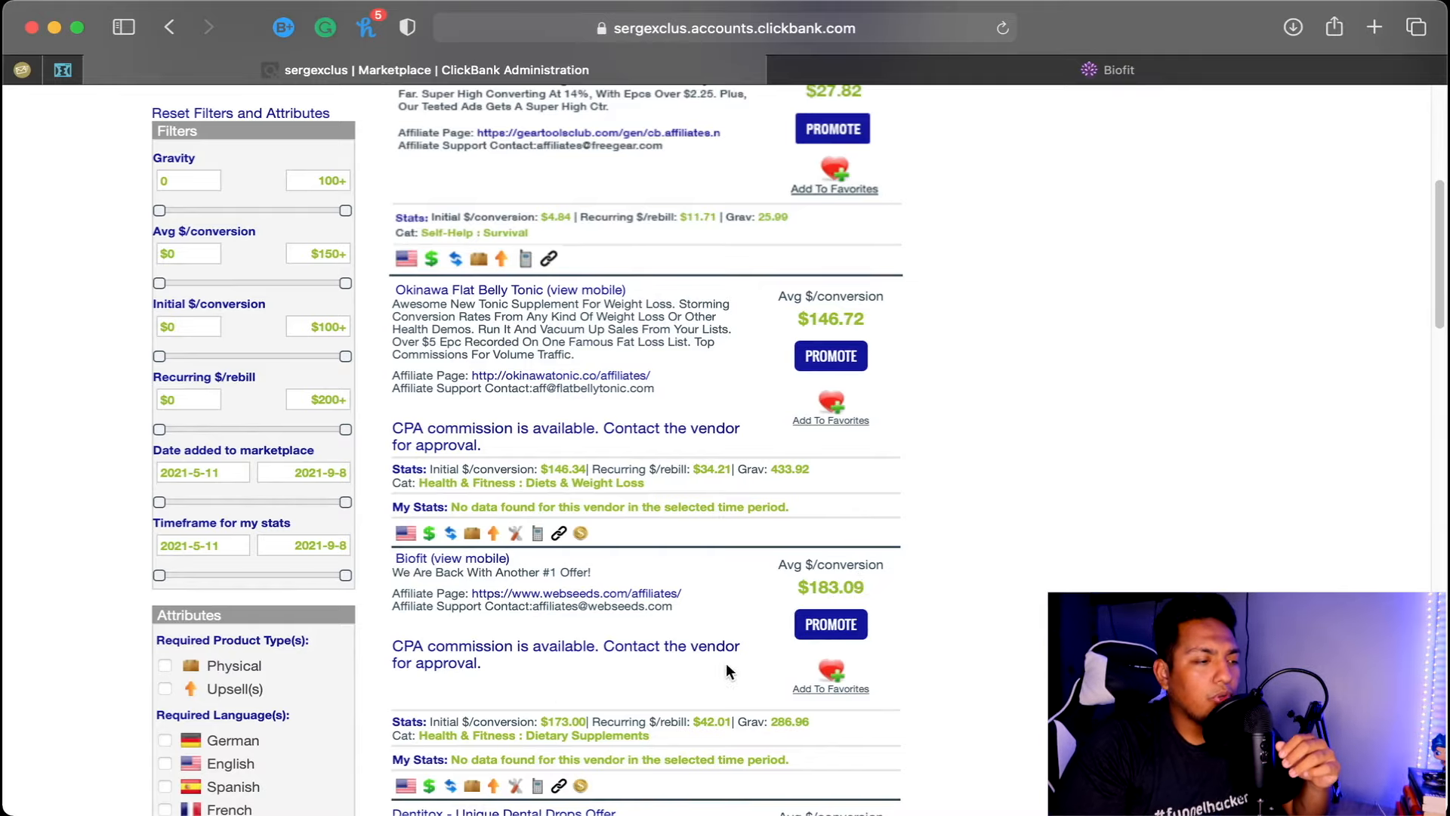
{"action": "scroll", "coordinate": [727, 672], "scroll_direction": "down", "scroll_amount": 1}
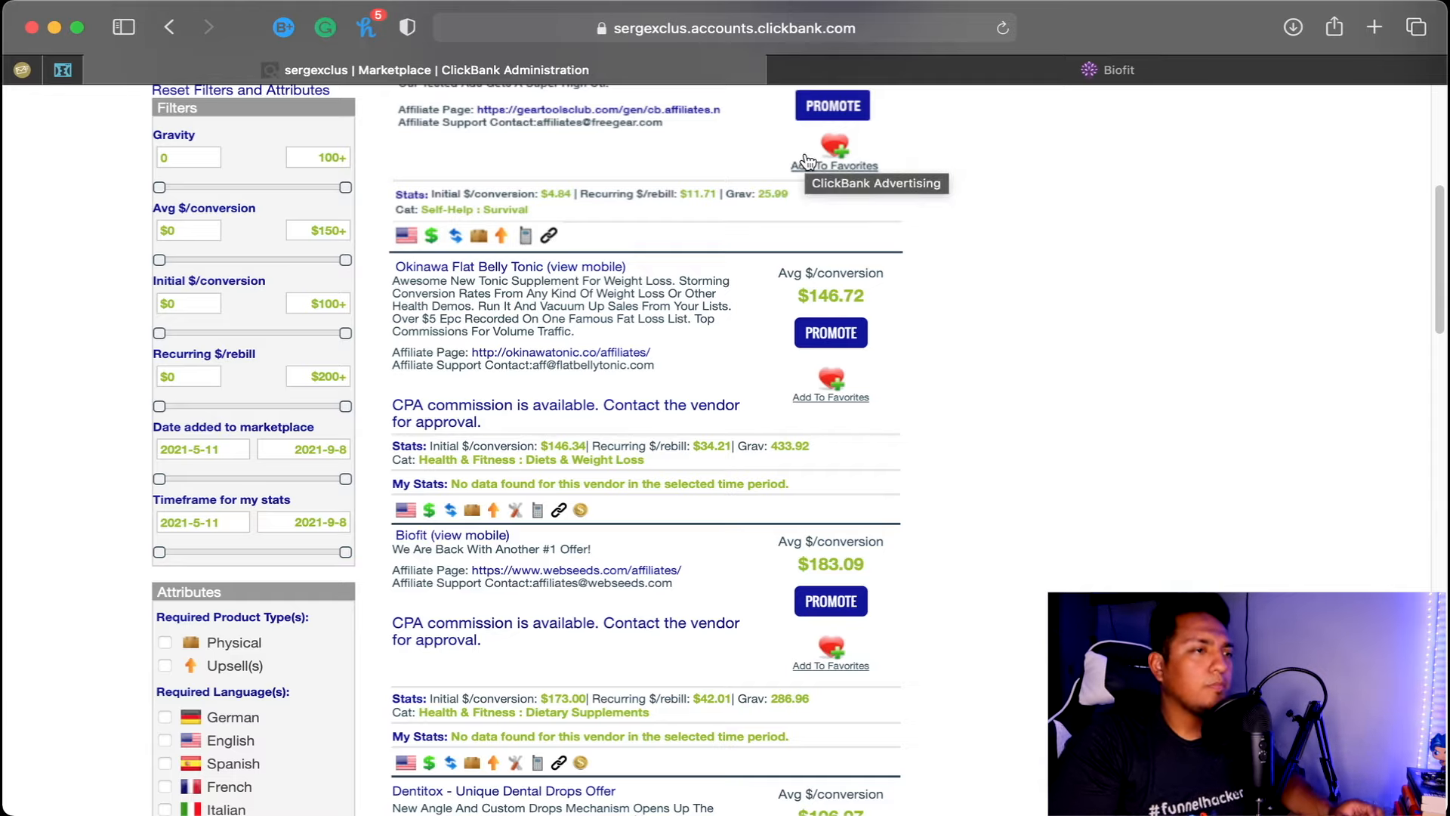
Review the Biofit sales page, from its headline and video to the "How To Lose Weight" promise below the news logos.
{"action": "left_click", "coordinate": [837, 77]}
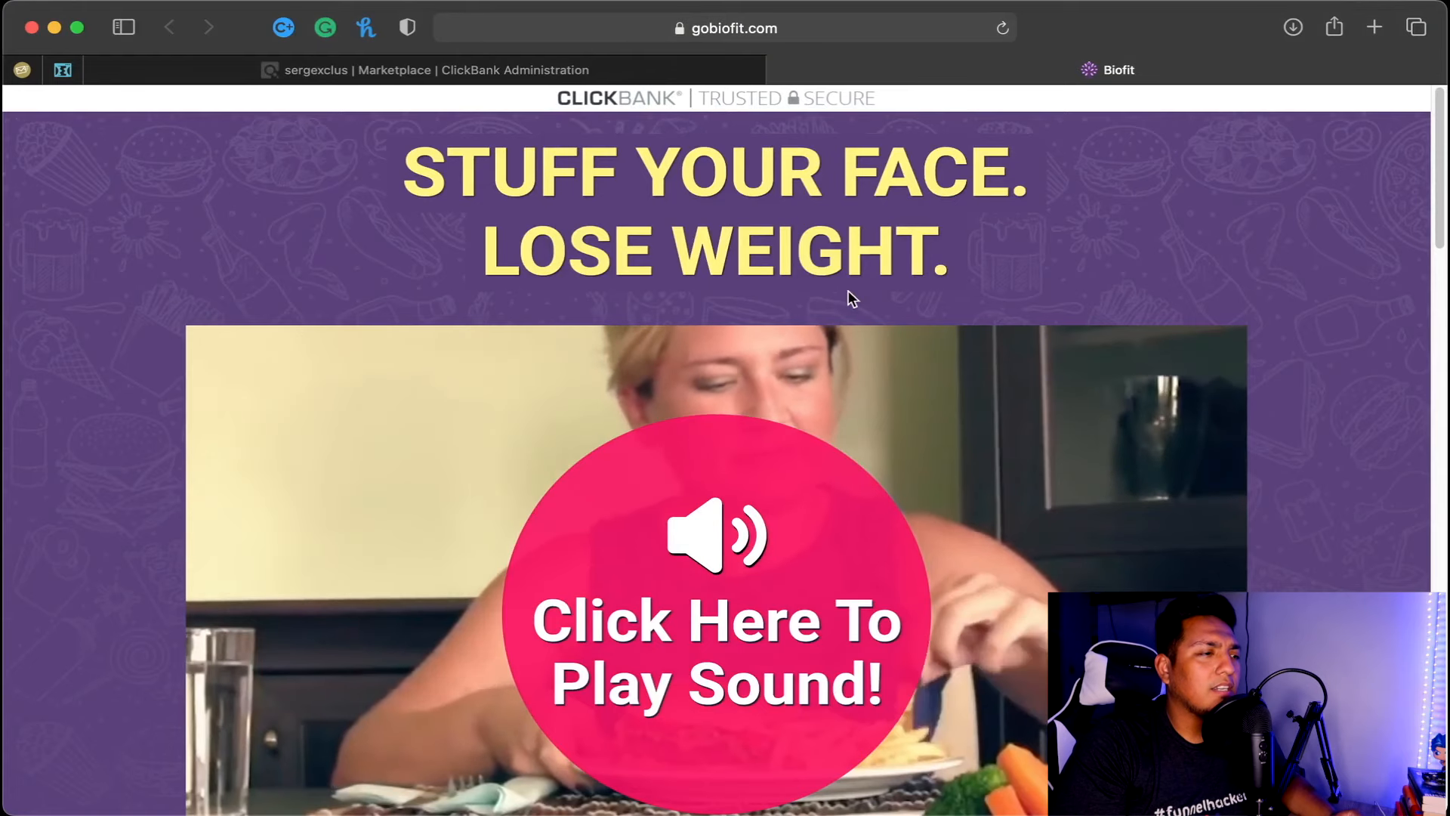
{"action": "scroll", "coordinate": [663, 233], "scroll_direction": "down", "scroll_amount": 2}
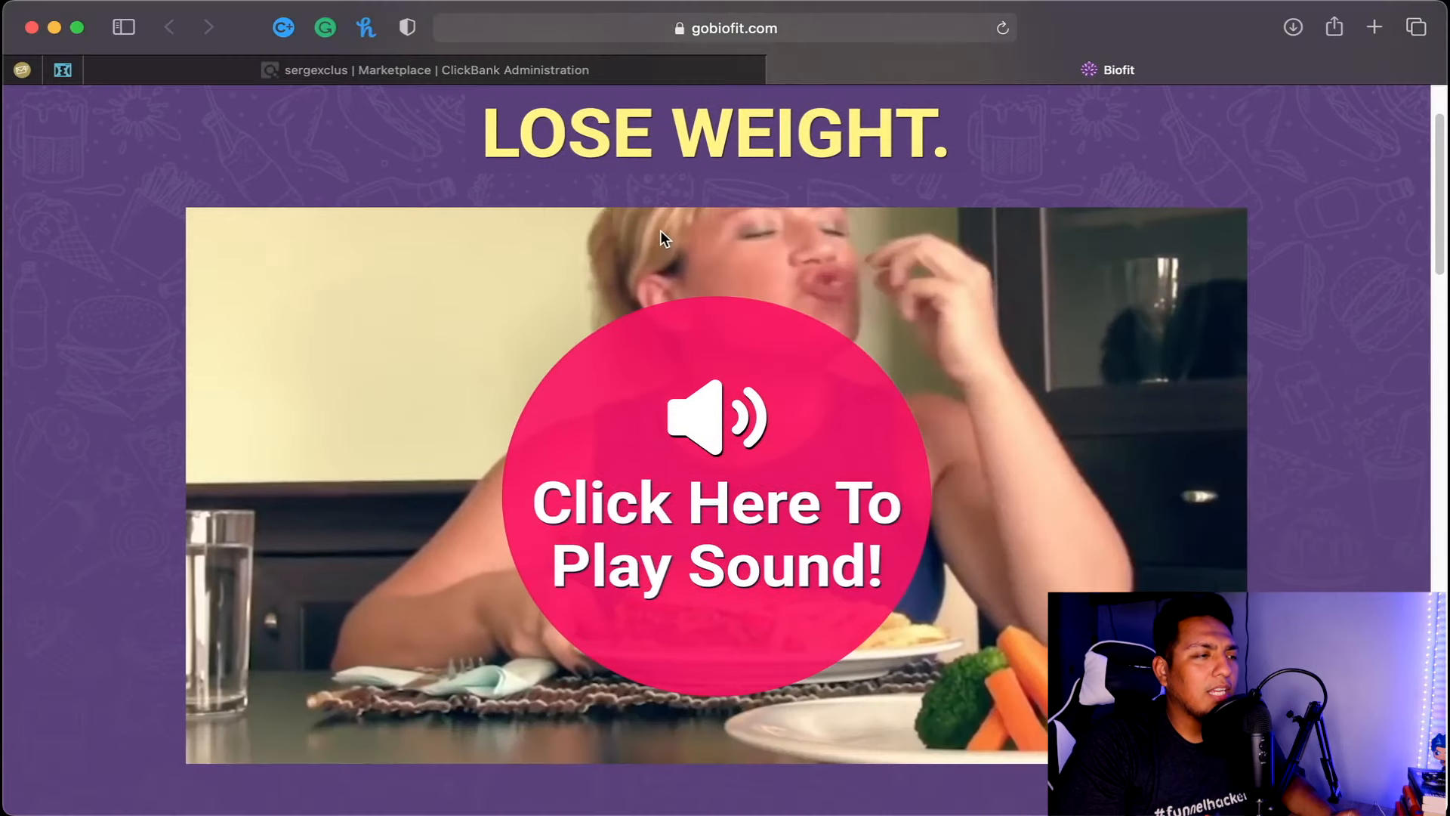
{"action": "scroll", "coordinate": [660, 231], "scroll_direction": "up", "scroll_amount": 2}
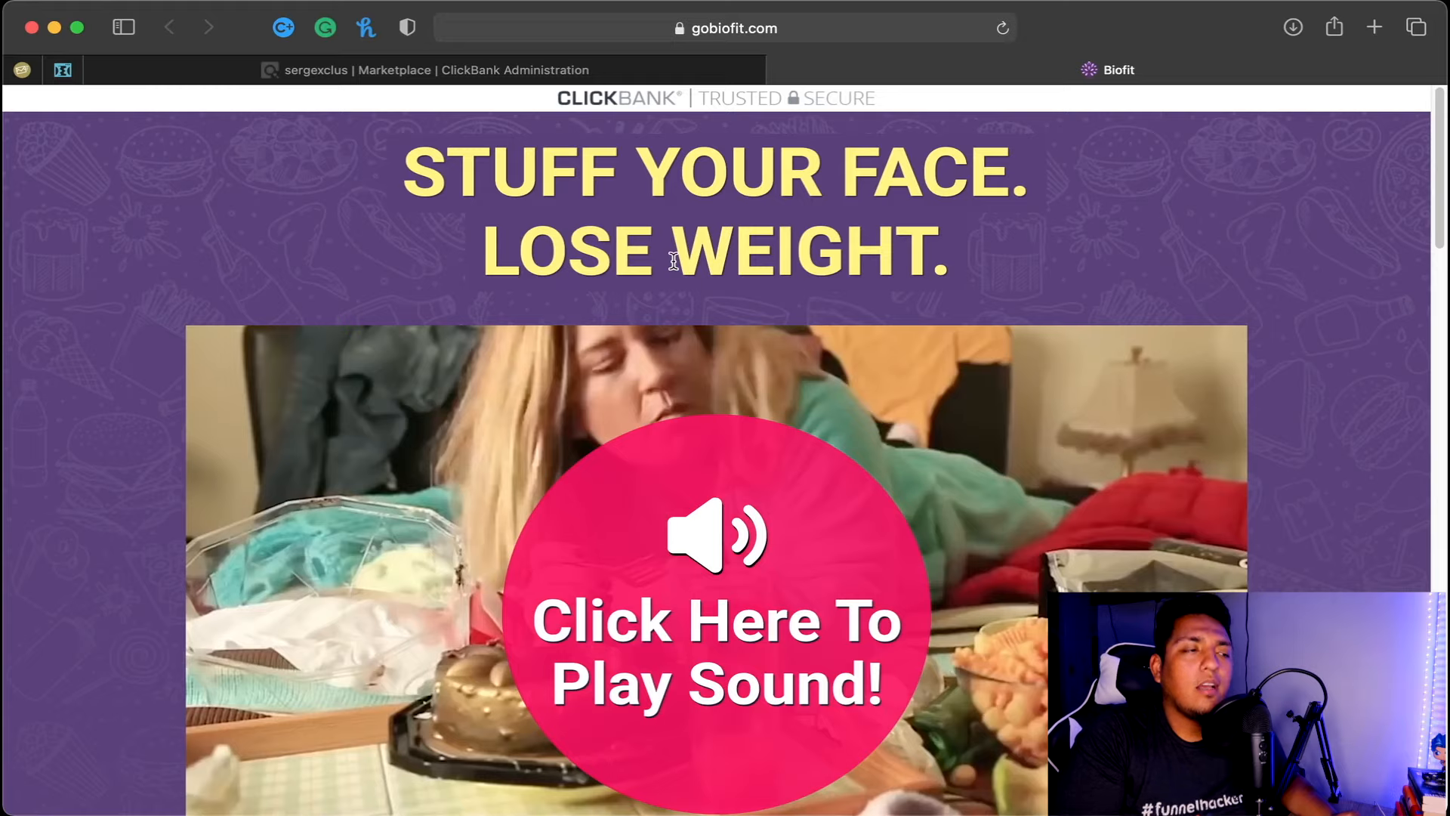
{"action": "scroll", "coordinate": [904, 297], "scroll_direction": "down", "scroll_amount": 1}
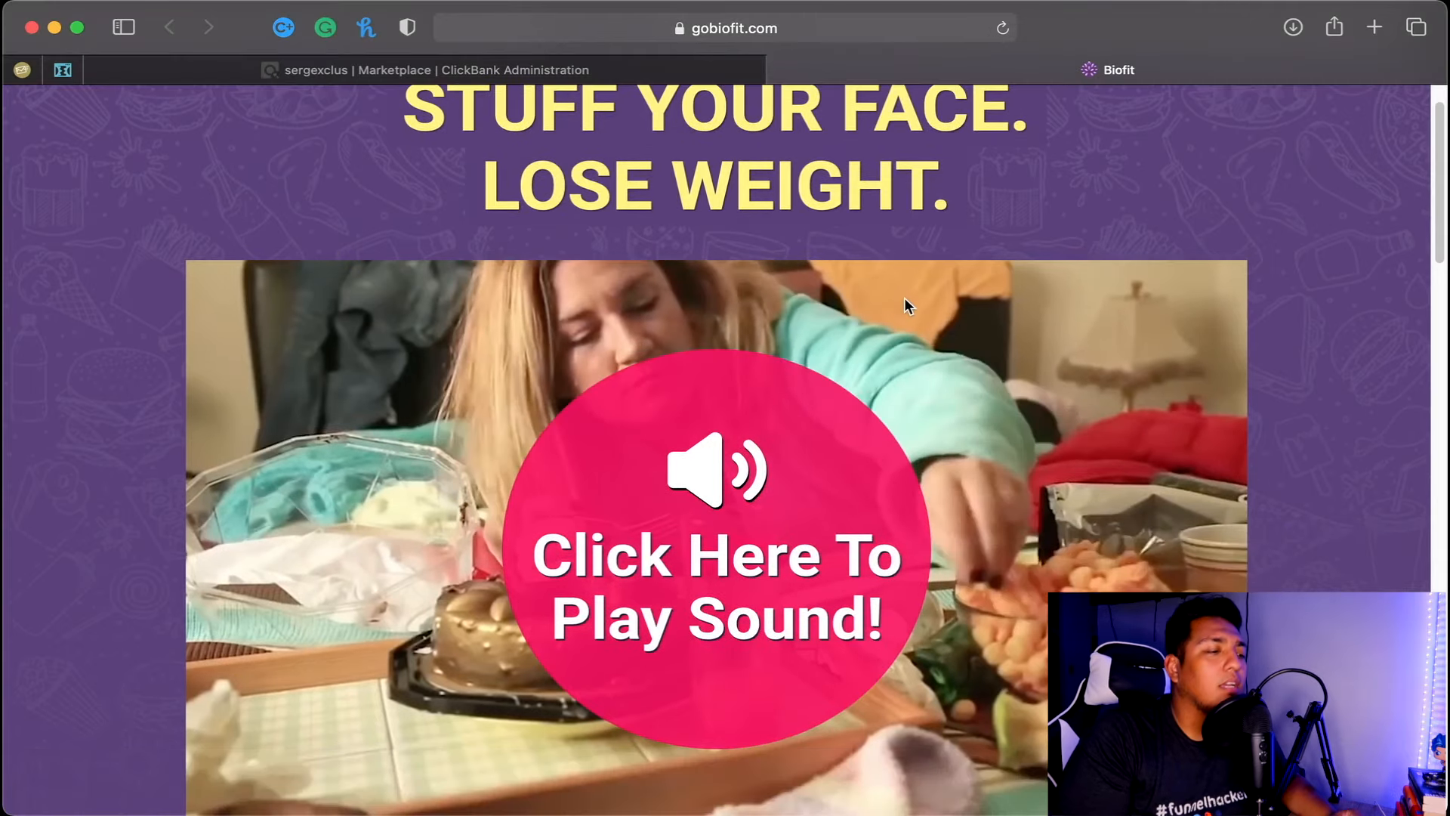
{"action": "scroll", "coordinate": [904, 306], "scroll_direction": "down", "scroll_amount": 2}
{"action": "scroll", "coordinate": [905, 295], "scroll_direction": "down", "scroll_amount": 4}
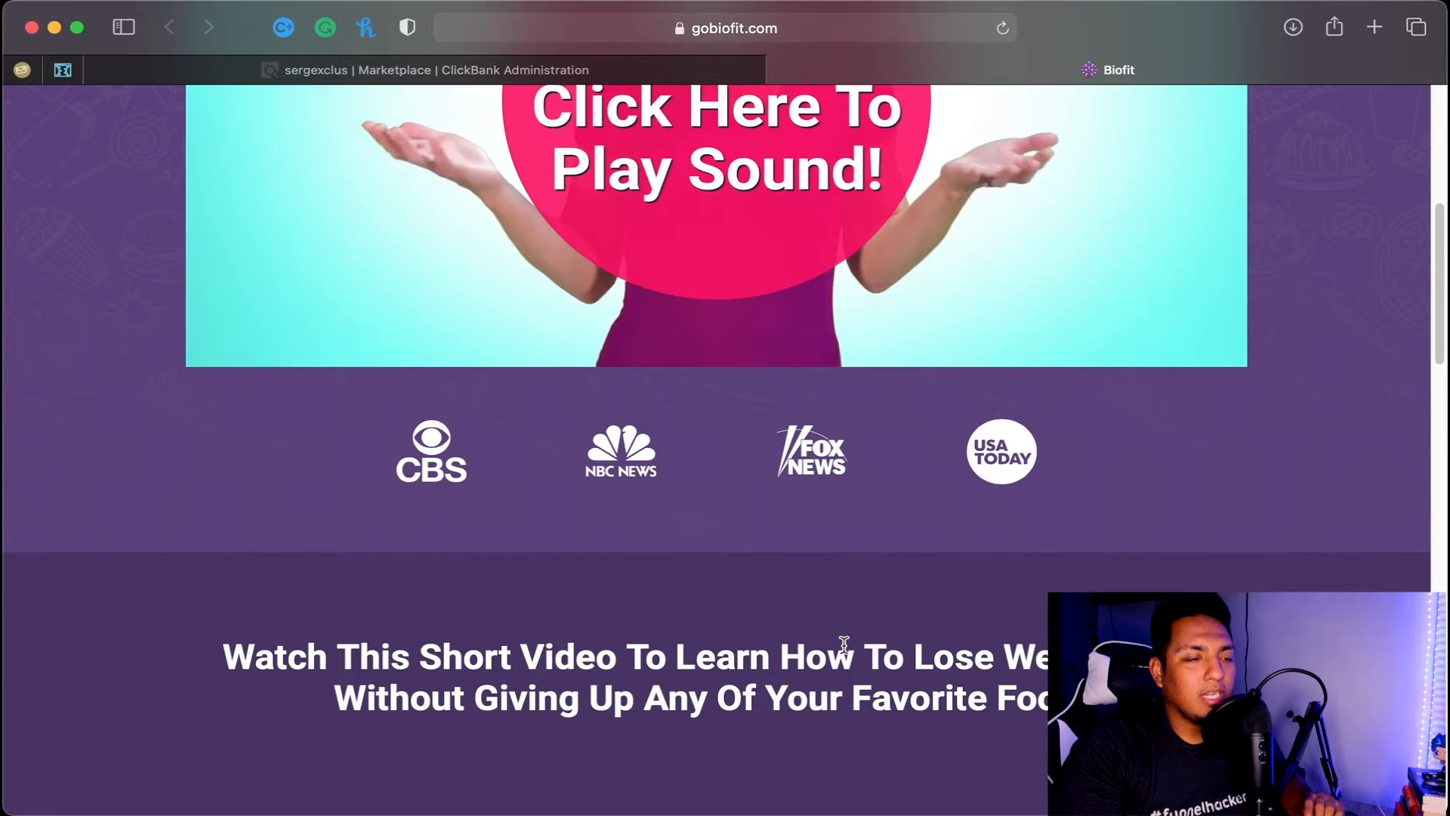
{"action": "left_click_drag", "start_coordinate": [782, 655], "coordinate": [1122, 657]}
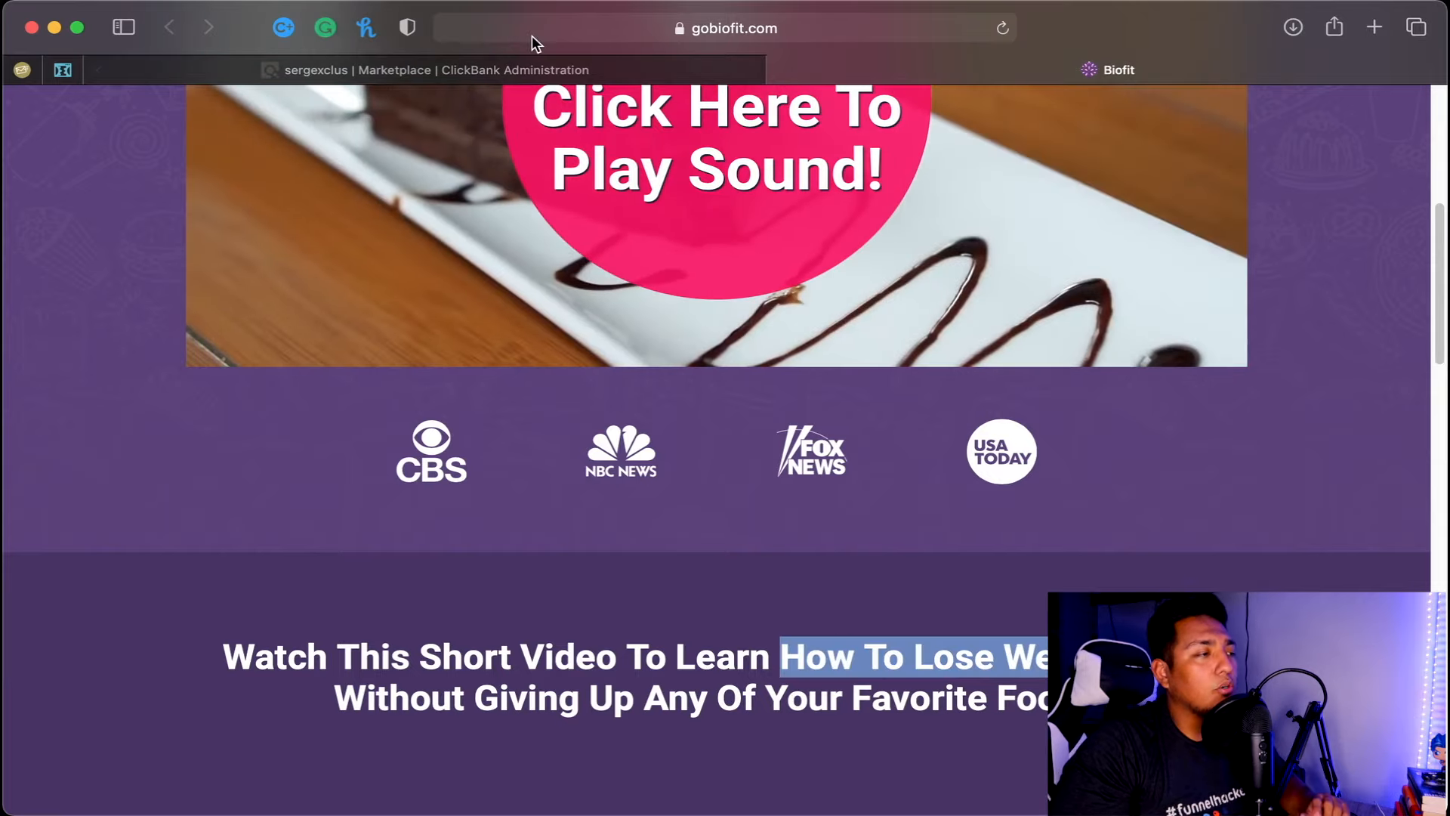
Switch to the ClickFunnels page editor and open the landing page's background settings.
{"action": "left_click", "coordinate": [507, 68]}
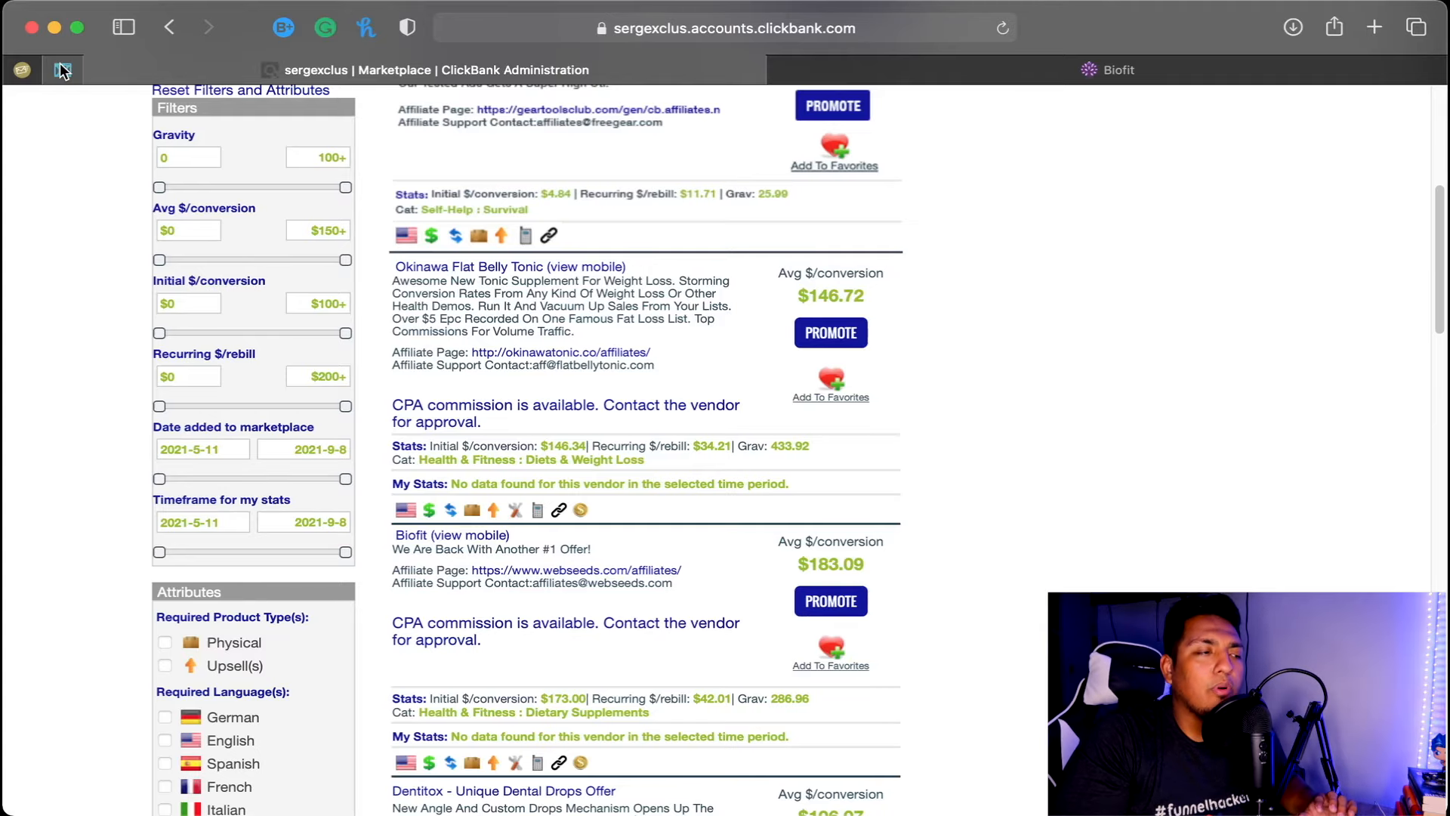
{"action": "left_click", "coordinate": [62, 70]}
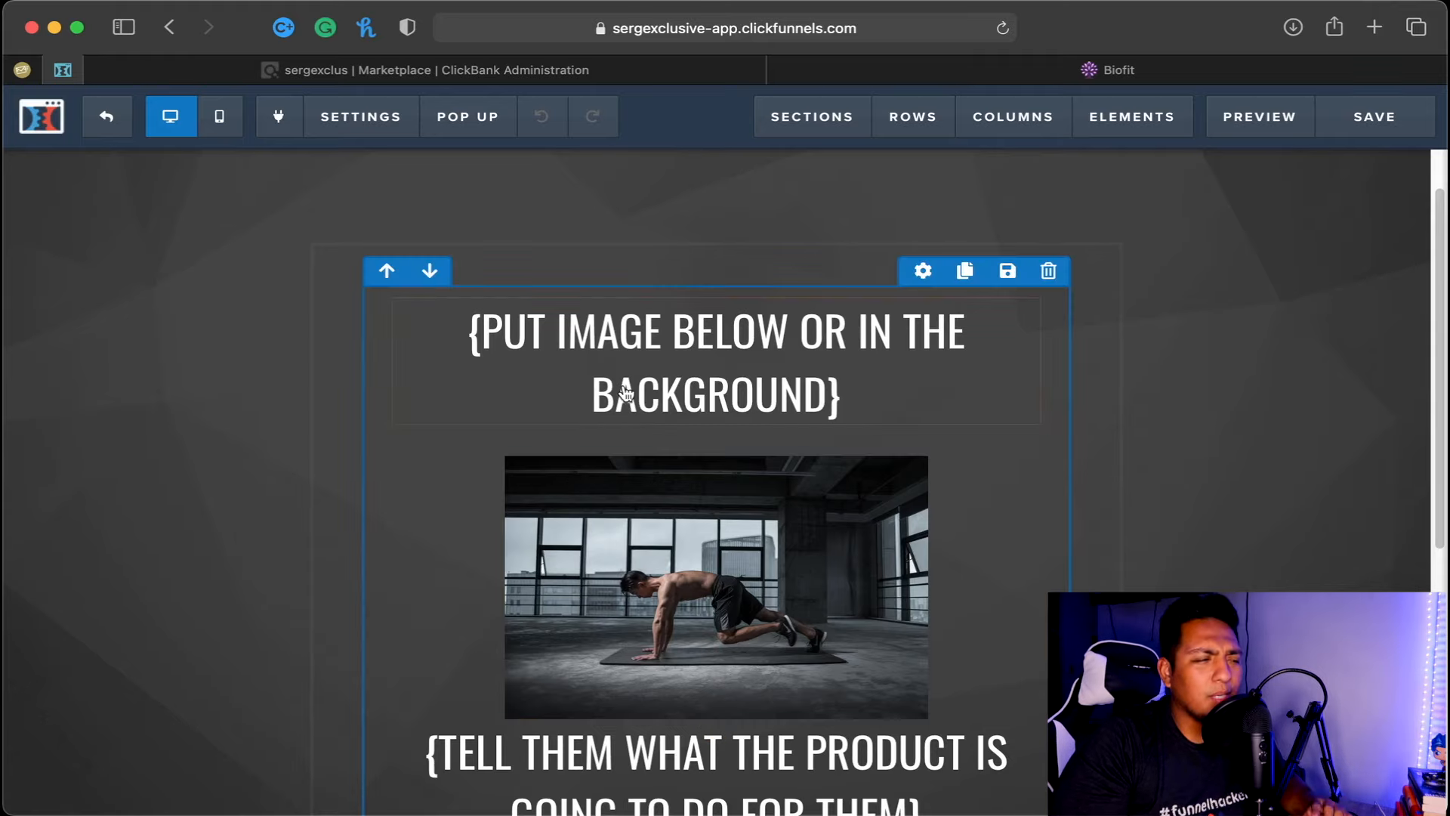
{"action": "scroll", "coordinate": [421, 437], "scroll_direction": "down", "scroll_amount": 2}
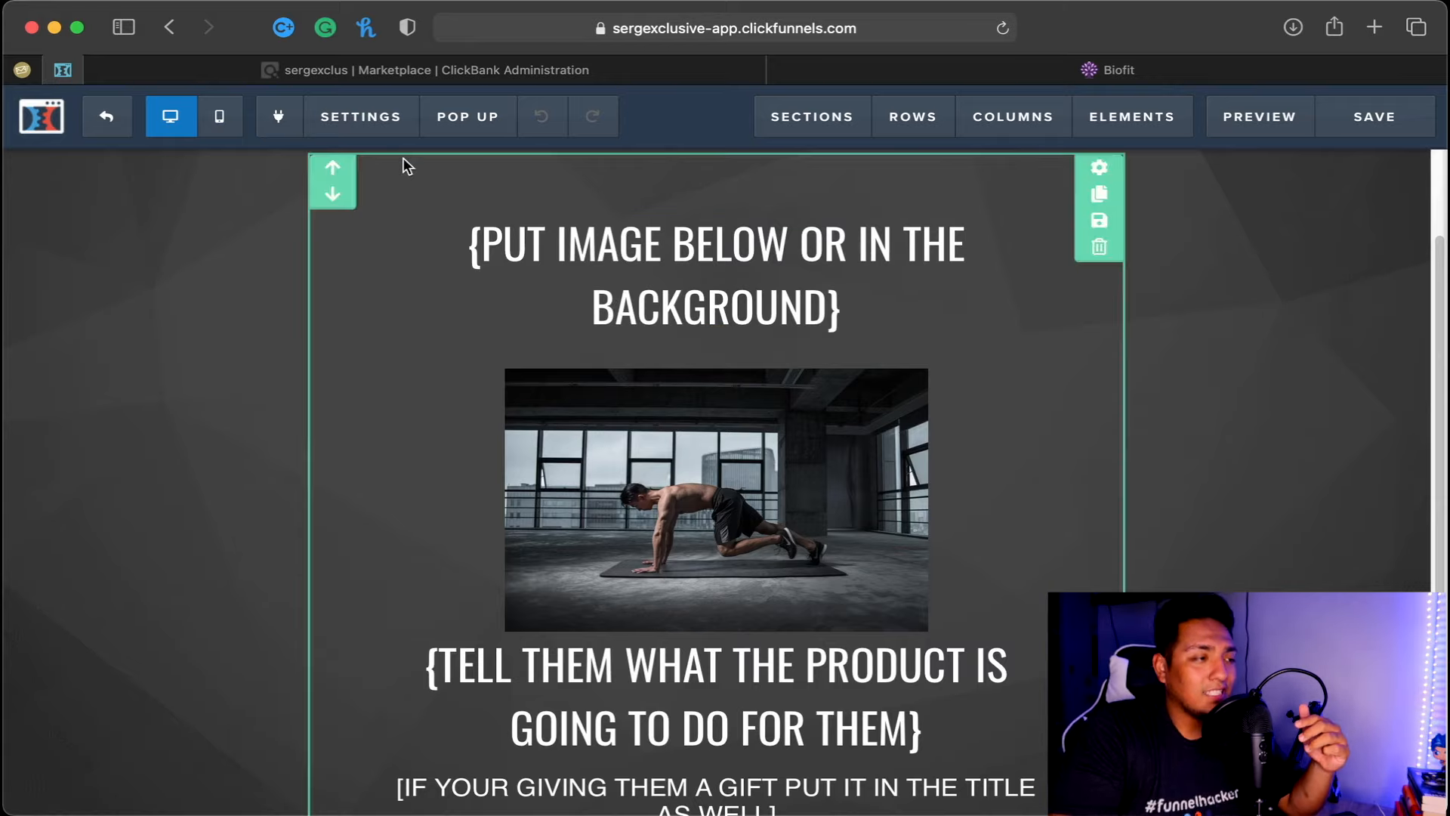
{"action": "left_click", "coordinate": [374, 134]}
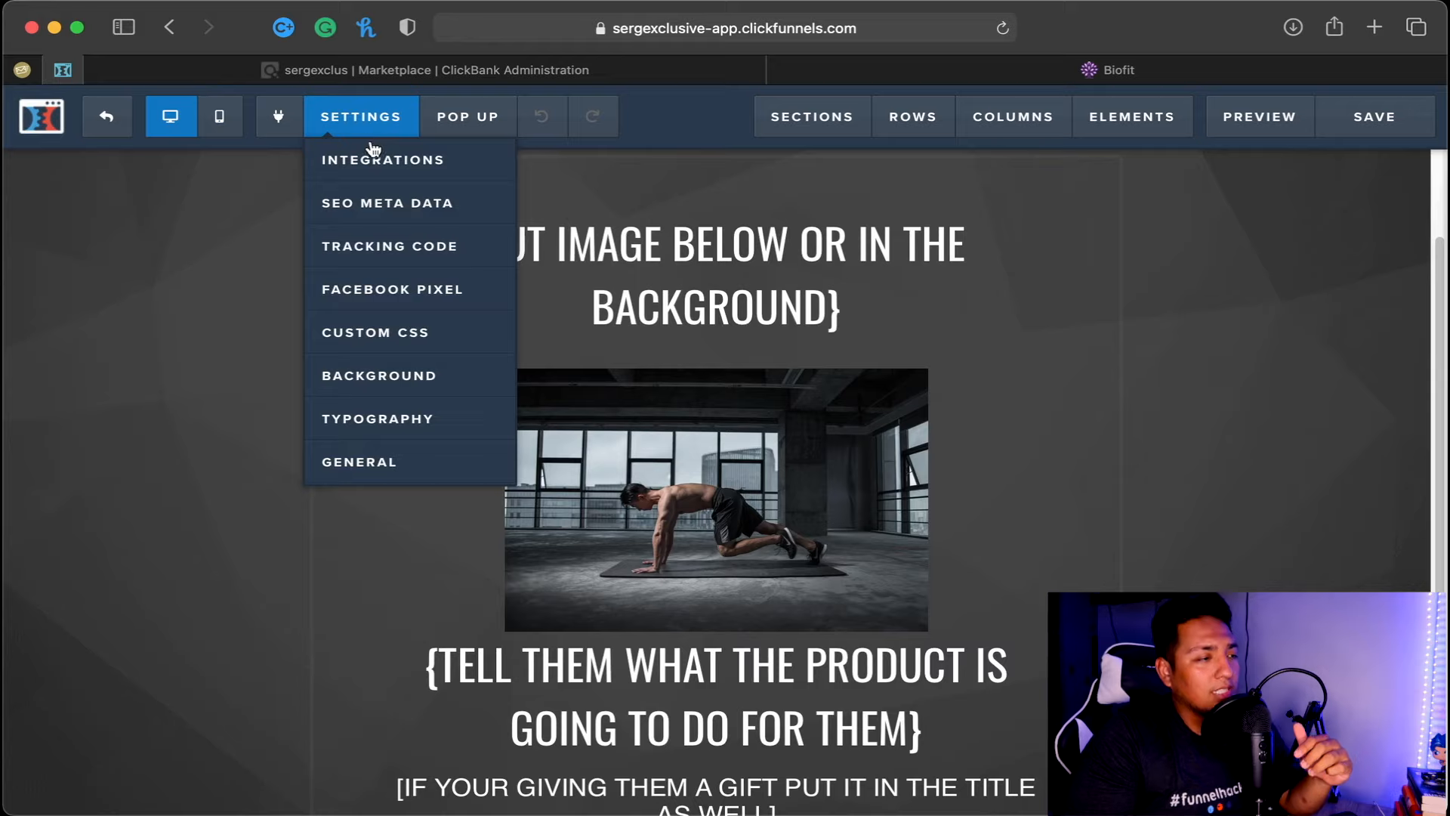
{"action": "left_click", "coordinate": [410, 375]}
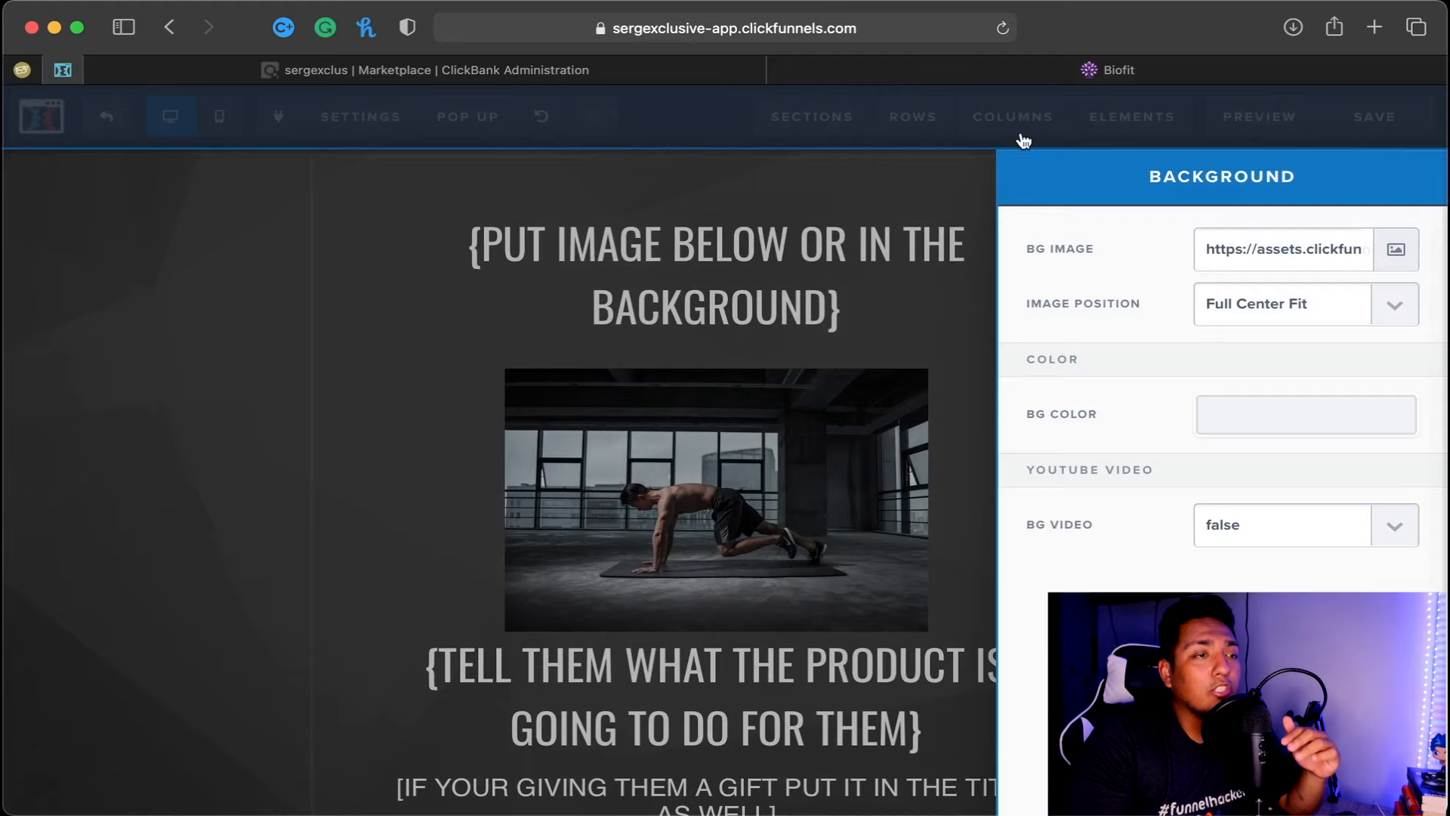
Open Pexels in a new browser tab and search its free stock photos for "foods".
{"action": "left_click", "coordinate": [1372, 28]}
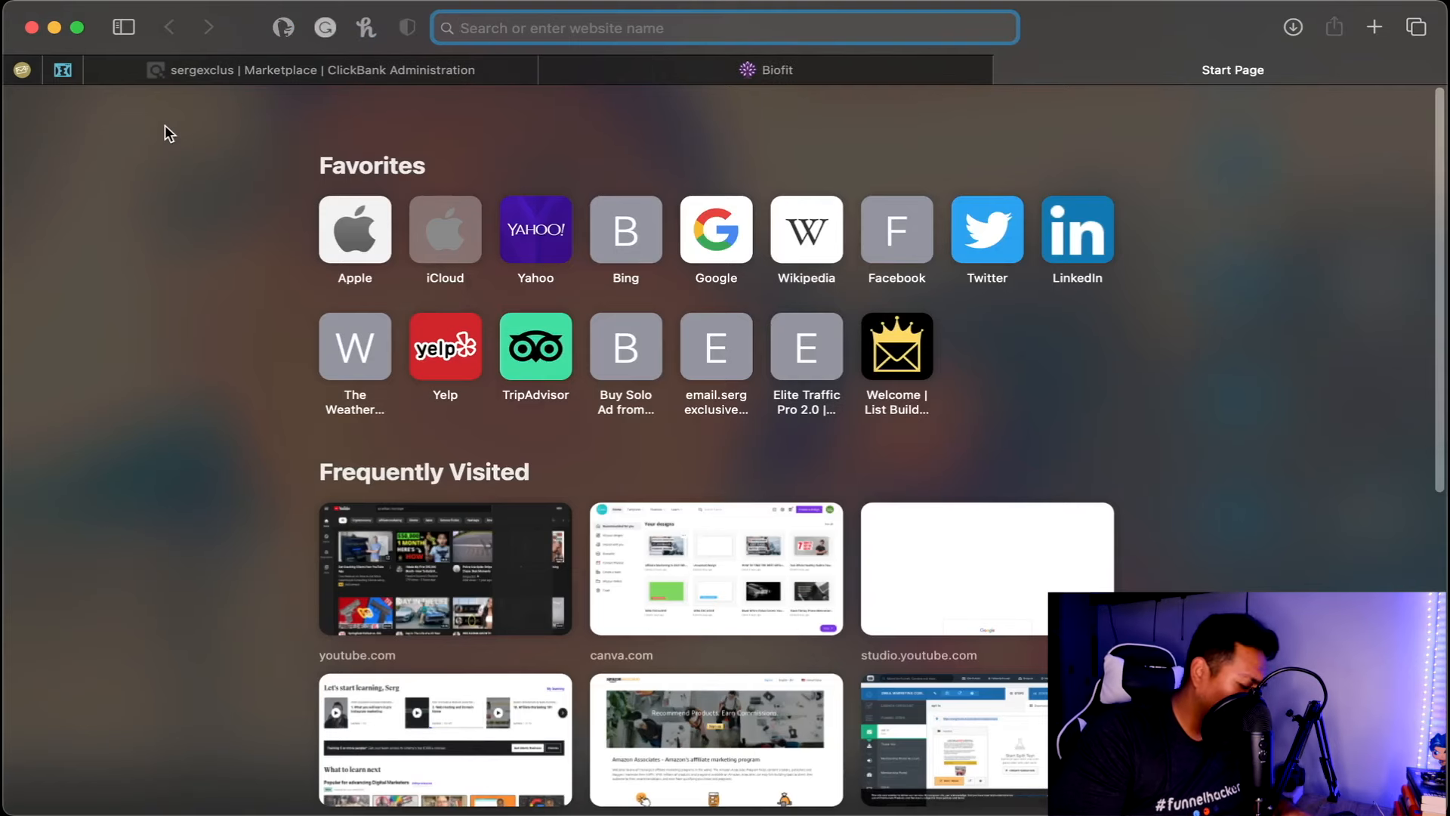
{"action": "type", "text": "pex"}
{"action": "key", "text": "Return"}
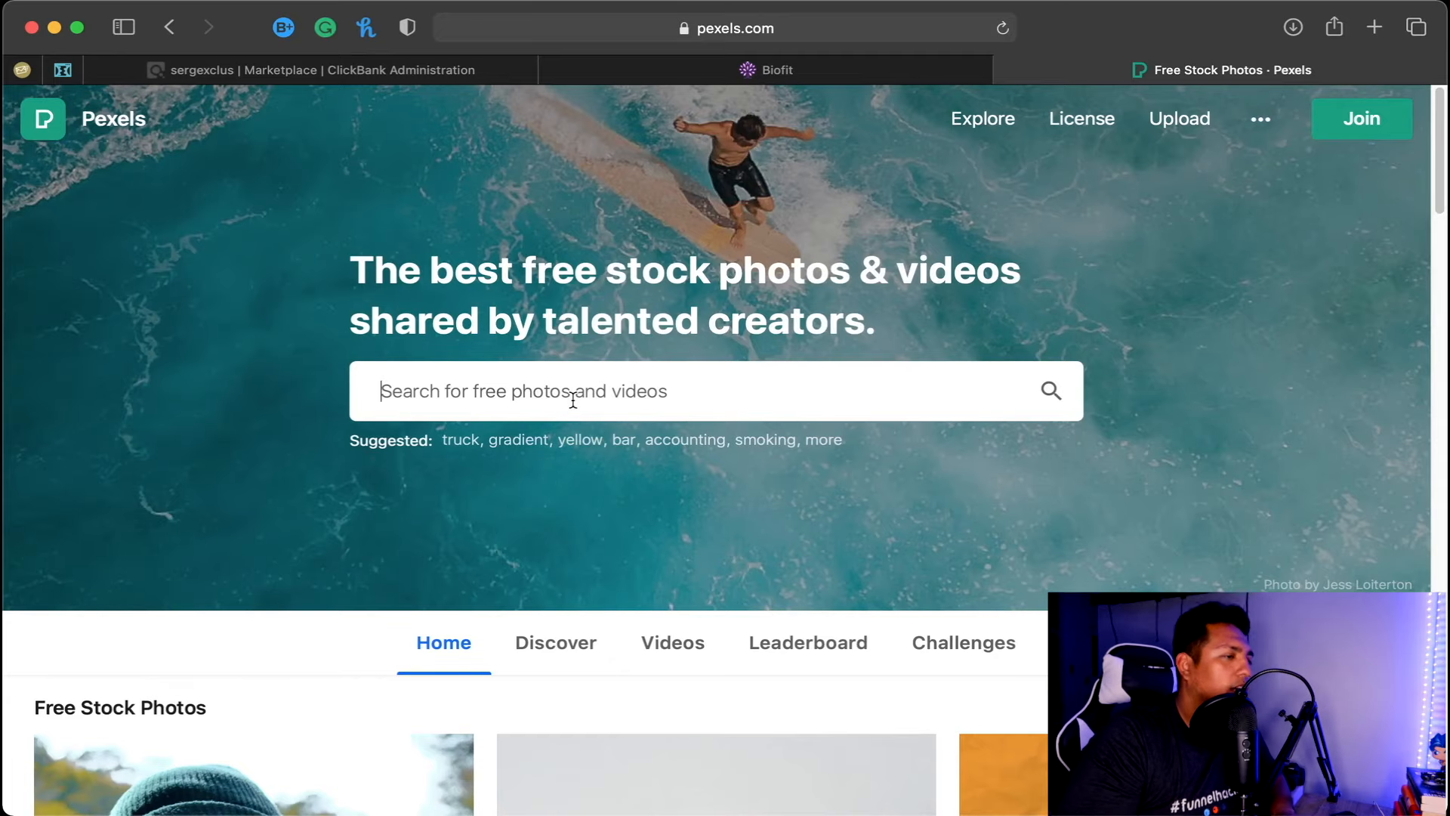
{"action": "type", "text": "foods"}
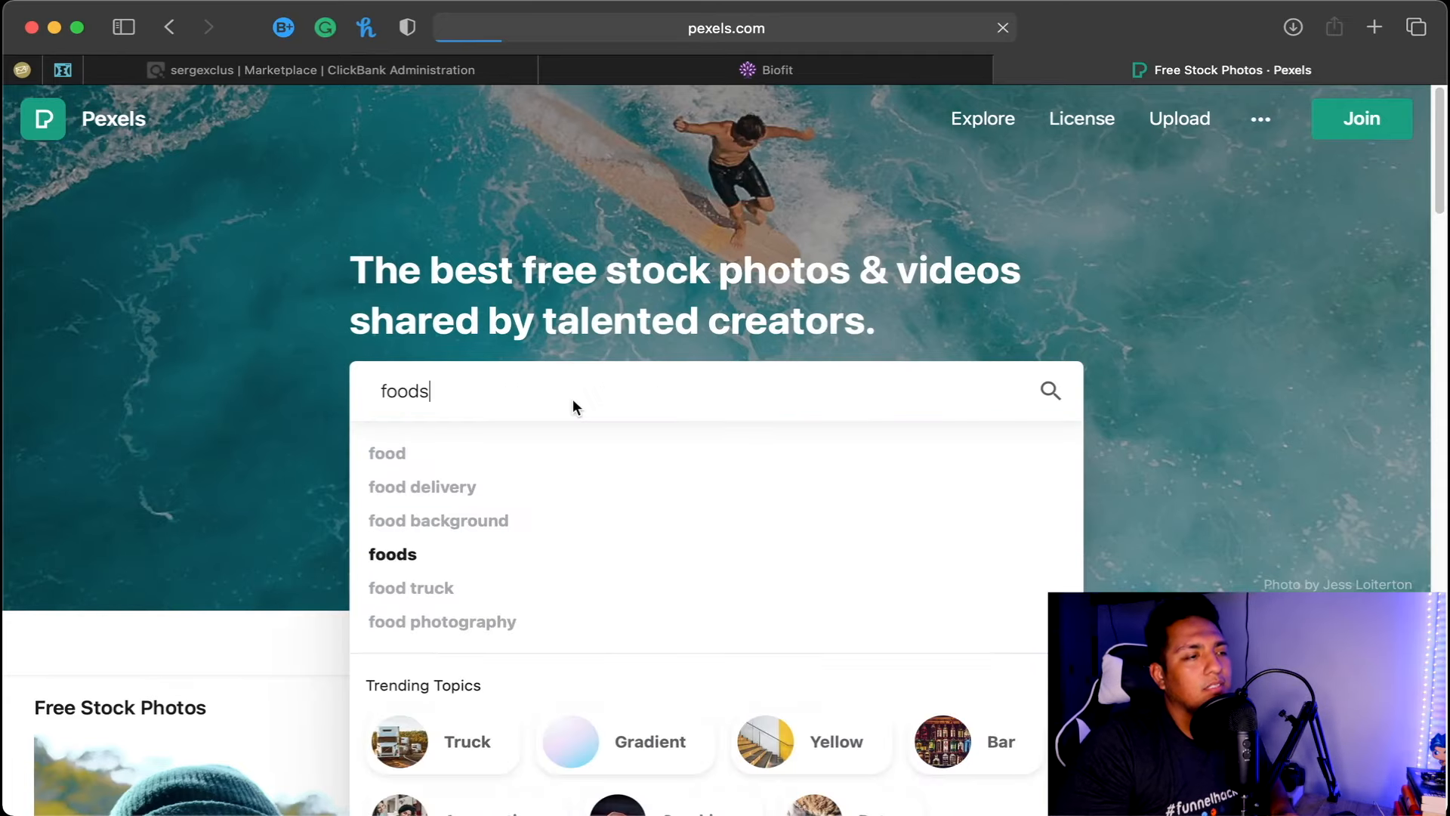
{"action": "key", "text": "Return"}
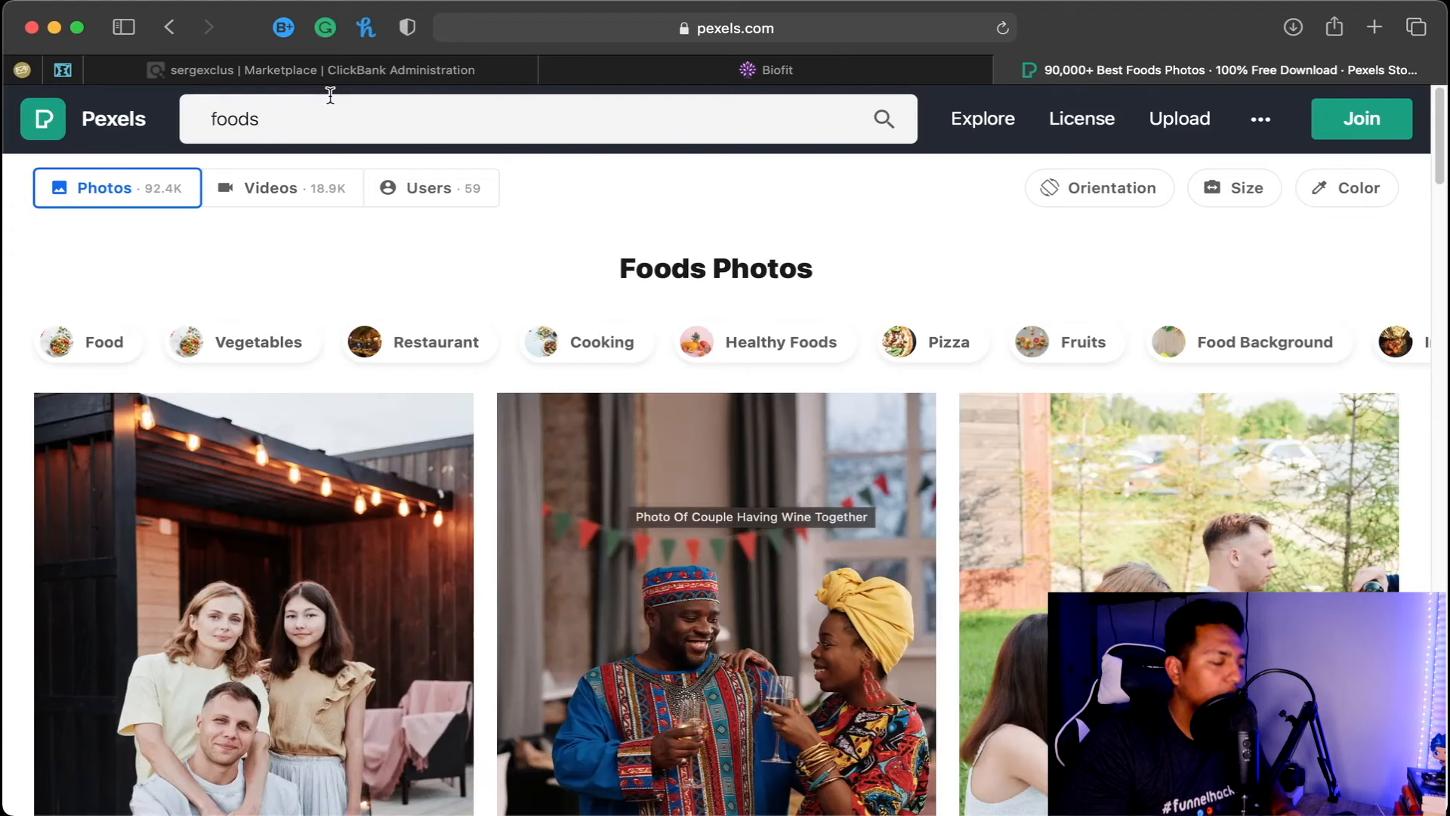
Search Pexels for "fast food" and look through the photos for a suitable background.
{"action": "triple_click", "coordinate": [330, 98]}
{"action": "key", "text": "BackSpace"}
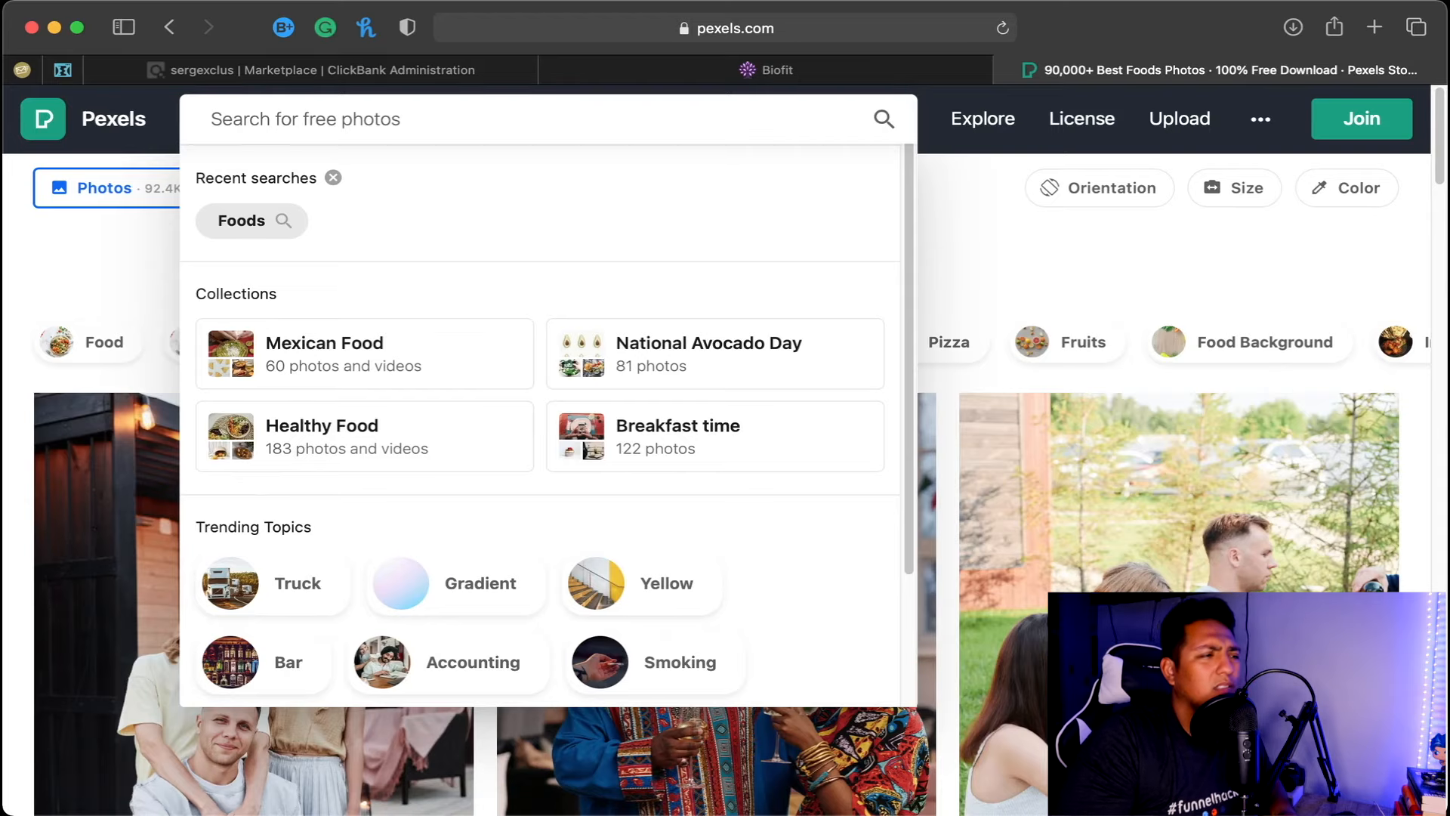
{"action": "type", "text": "fast food"}
{"action": "key", "text": "Return"}
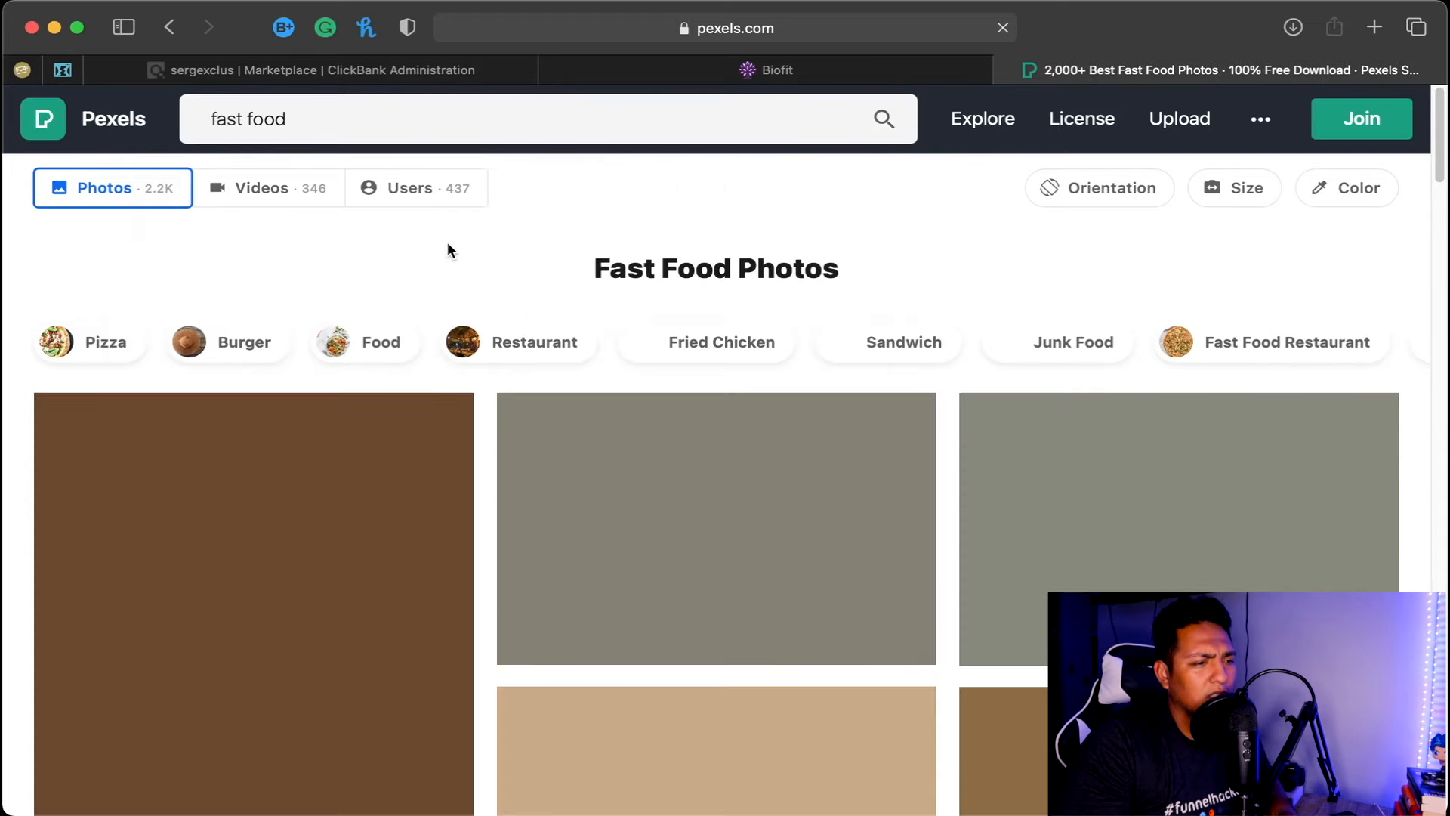
{"action": "scroll", "coordinate": [438, 351], "scroll_direction": "down", "scroll_amount": 6}
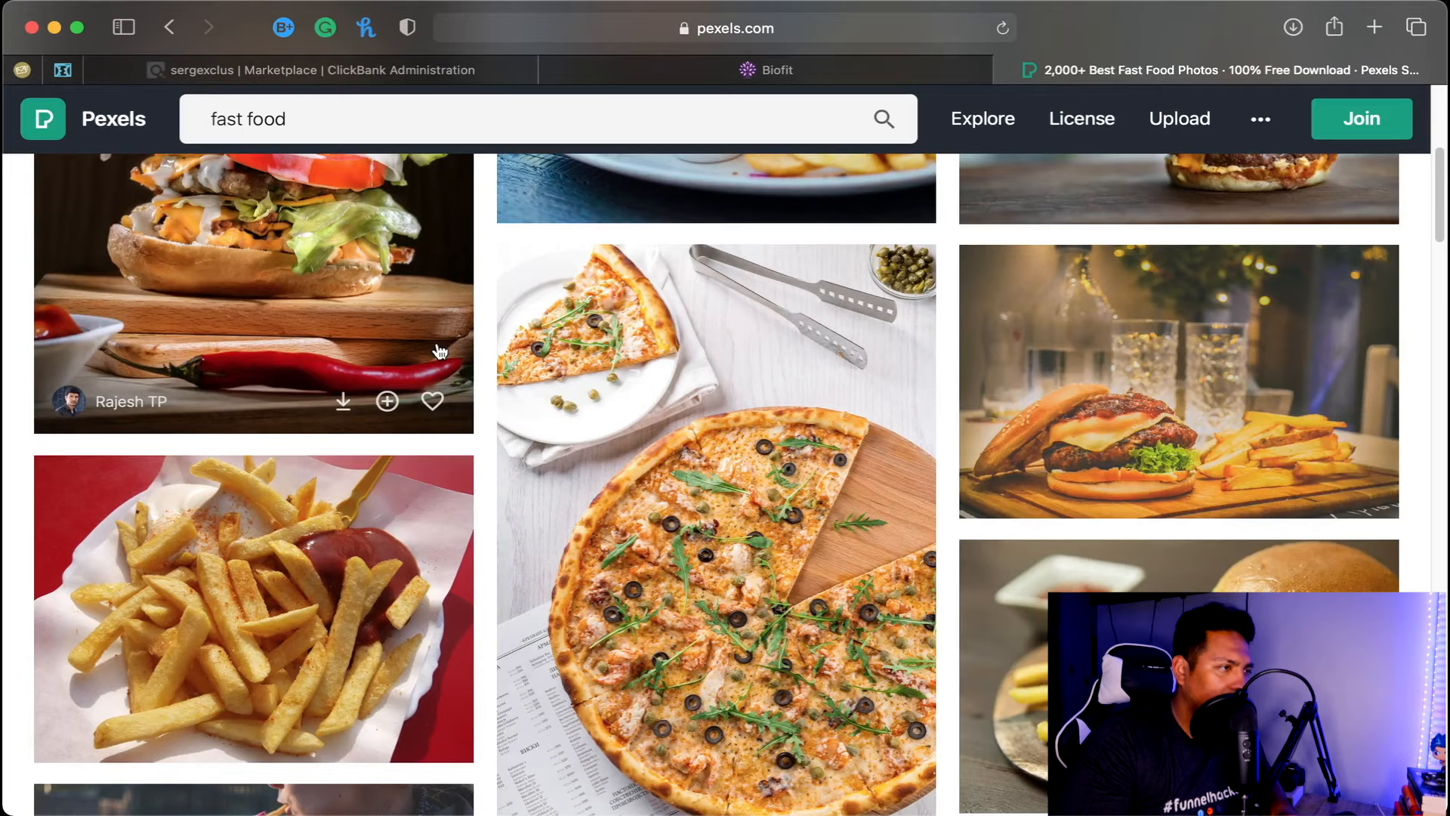
Search Pexels for "people stuffing their face".
{"action": "left_click", "coordinate": [301, 136]}
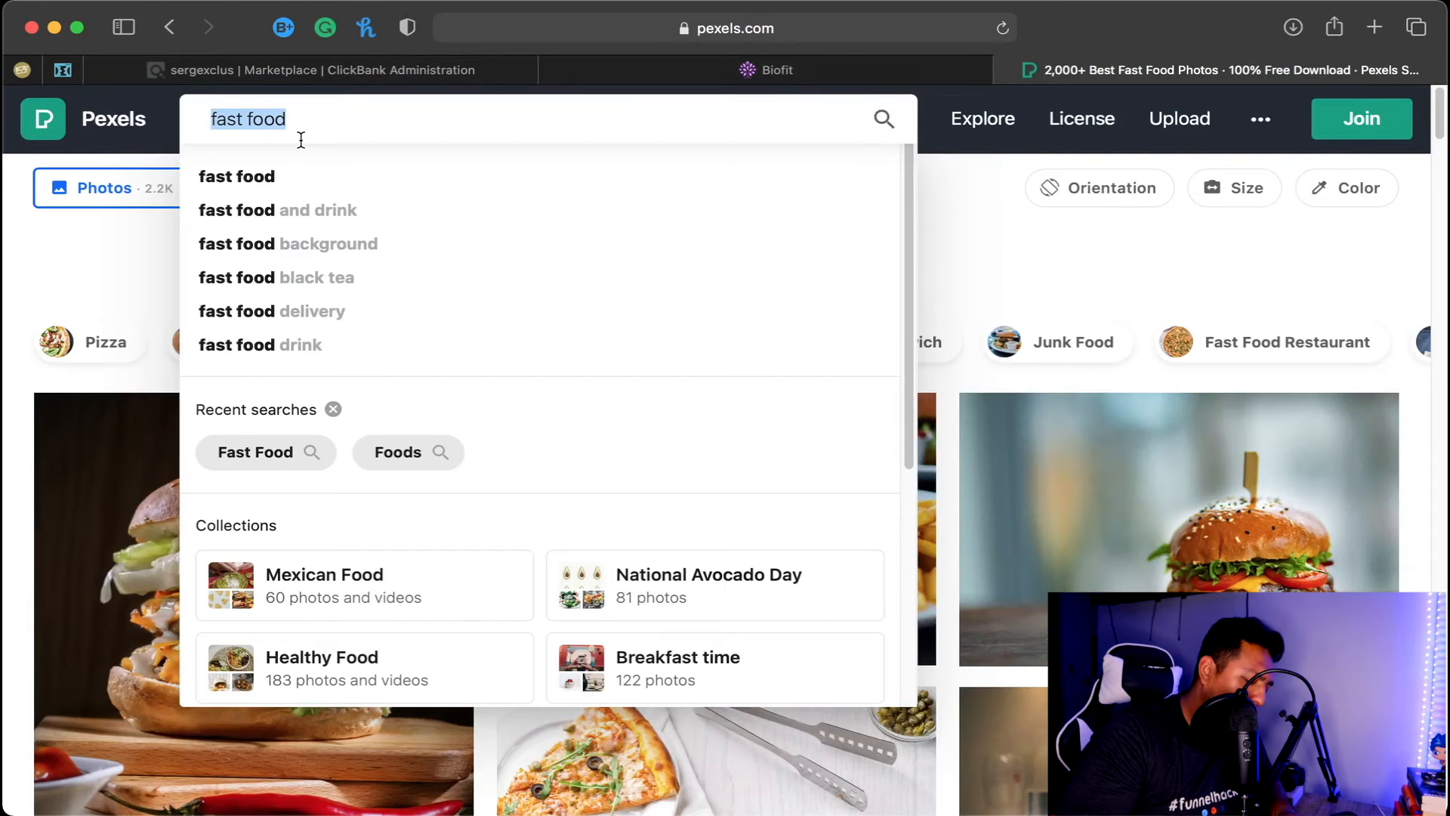
{"action": "type", "text": "people s"}
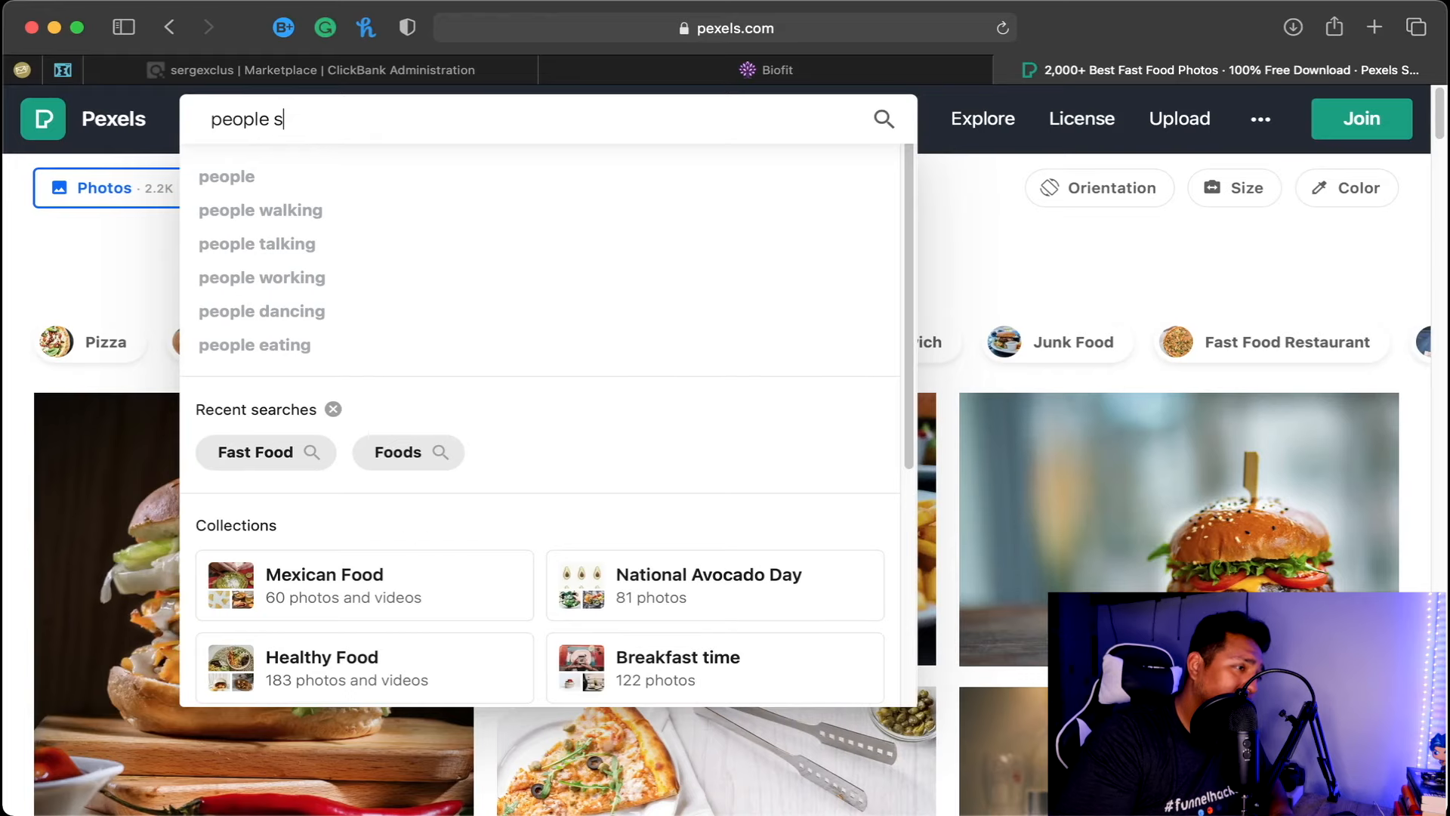
{"action": "type", "text": "tuffing their"}
{"action": "key", "text": "BackSpace"}
{"action": "key", "text": "BackSpace"}
{"action": "type", "text": "y're"}
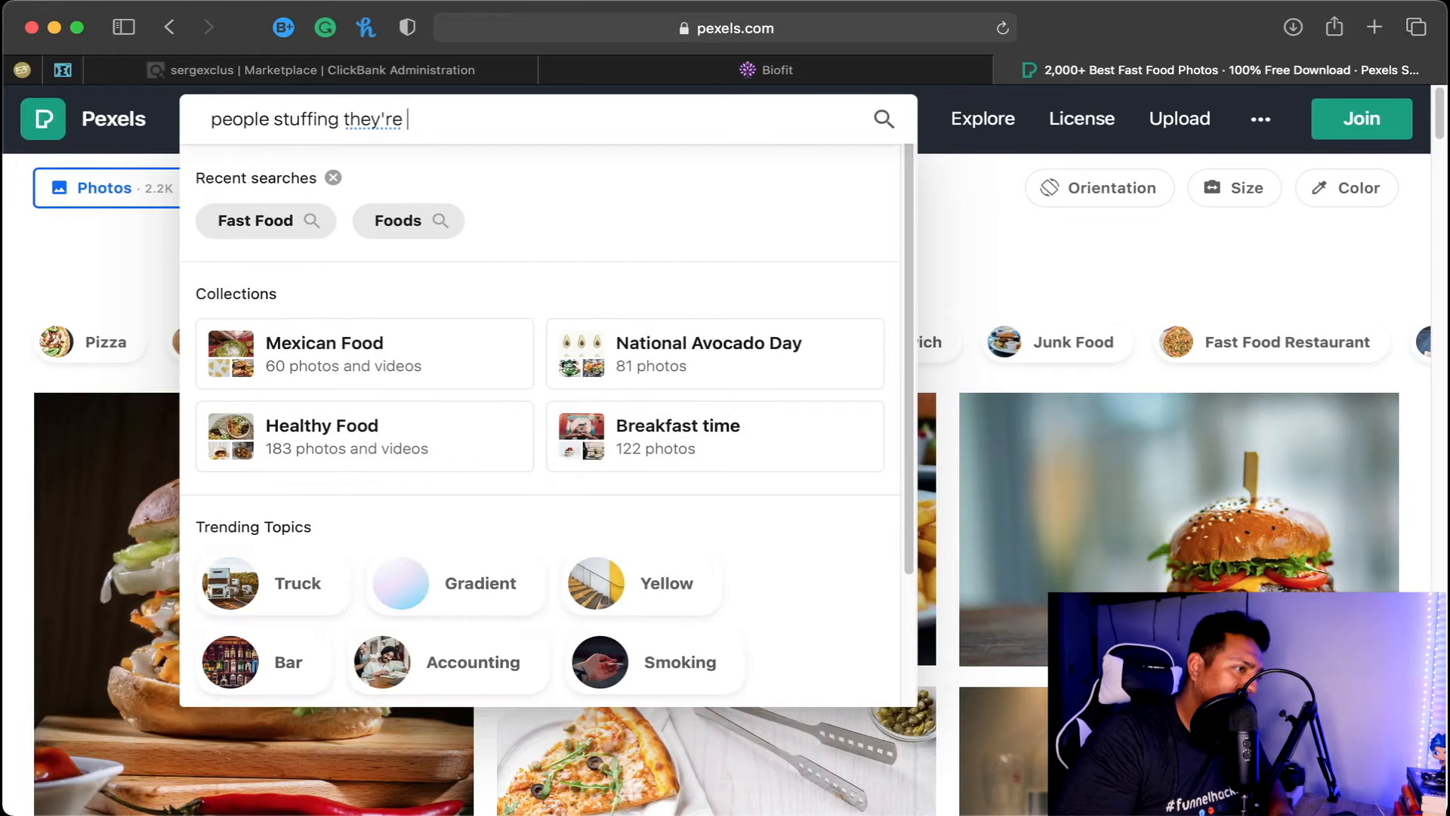
{"action": "key", "text": "BackSpace"}
{"action": "key", "text": "BackSpace"}
{"action": "key", "text": "BackSpace"}
{"action": "key", "text": "BackSpace"}
{"action": "key", "text": "BackSpace"}
{"action": "type", "text": "ir "}
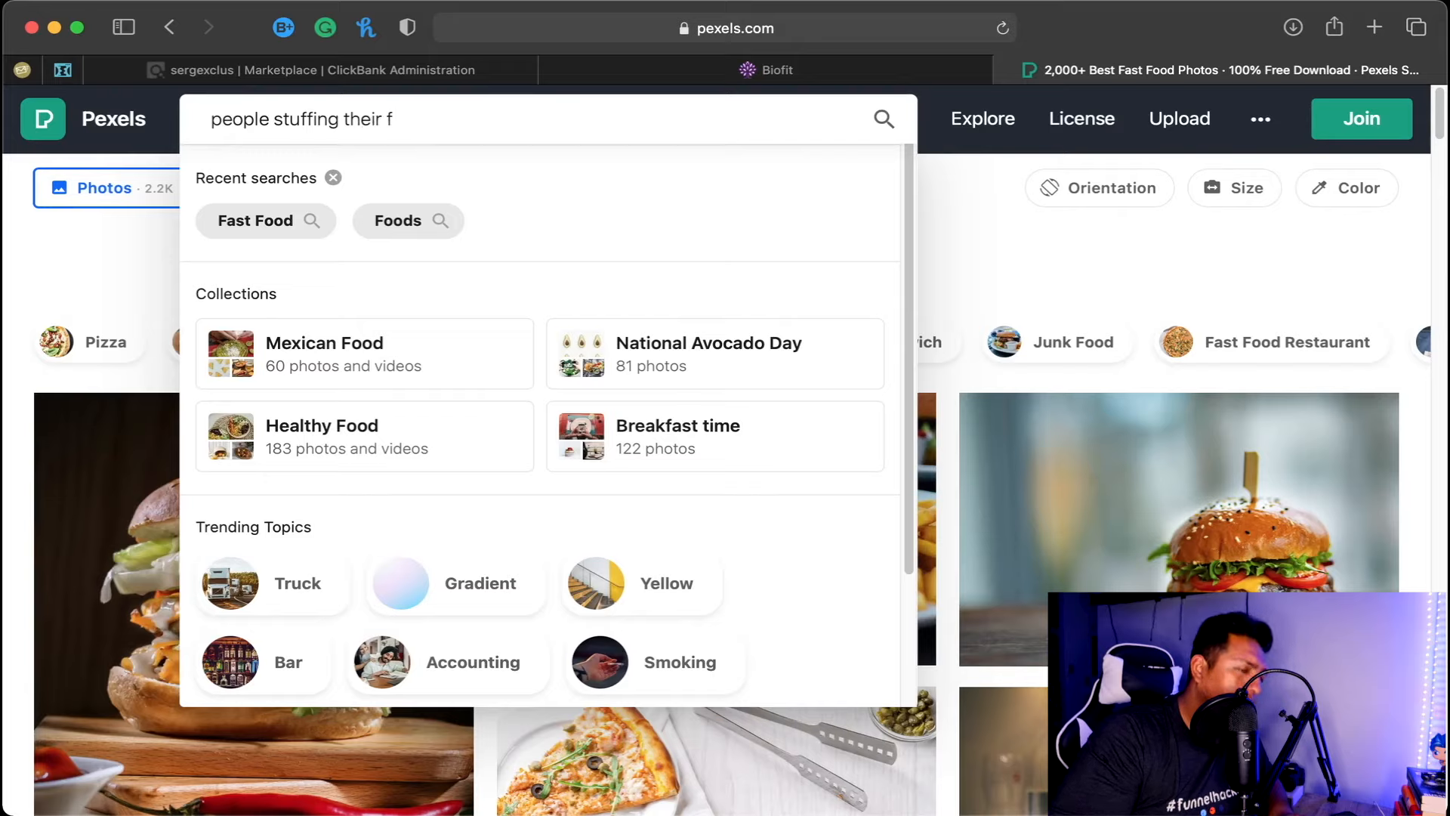
{"action": "type", "text": "face"}
{"action": "key", "text": "Return"}
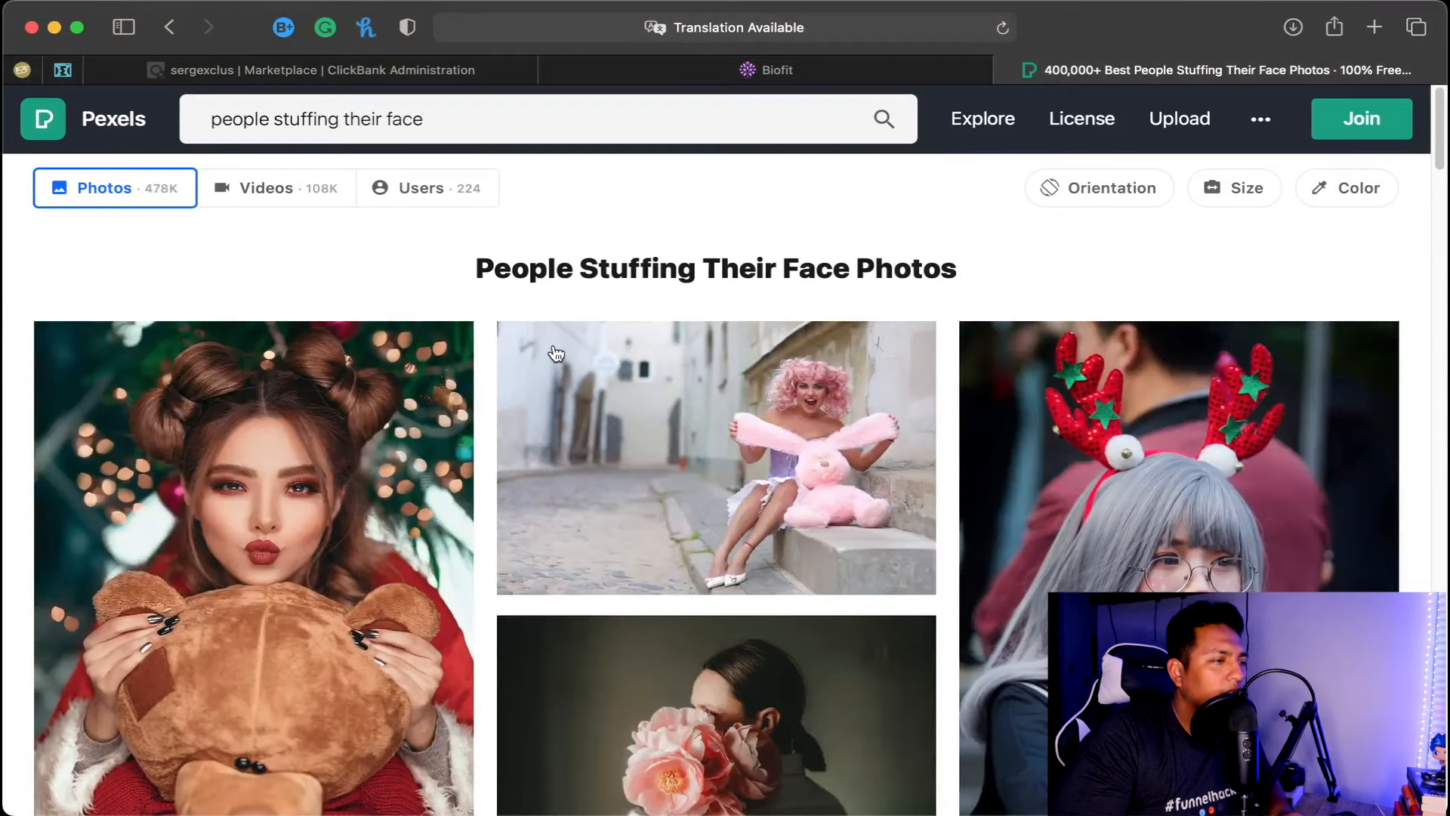
Search Pexels for "junk food" and look through the photos for a suitable landing page image.
{"action": "left_click", "coordinate": [438, 127]}
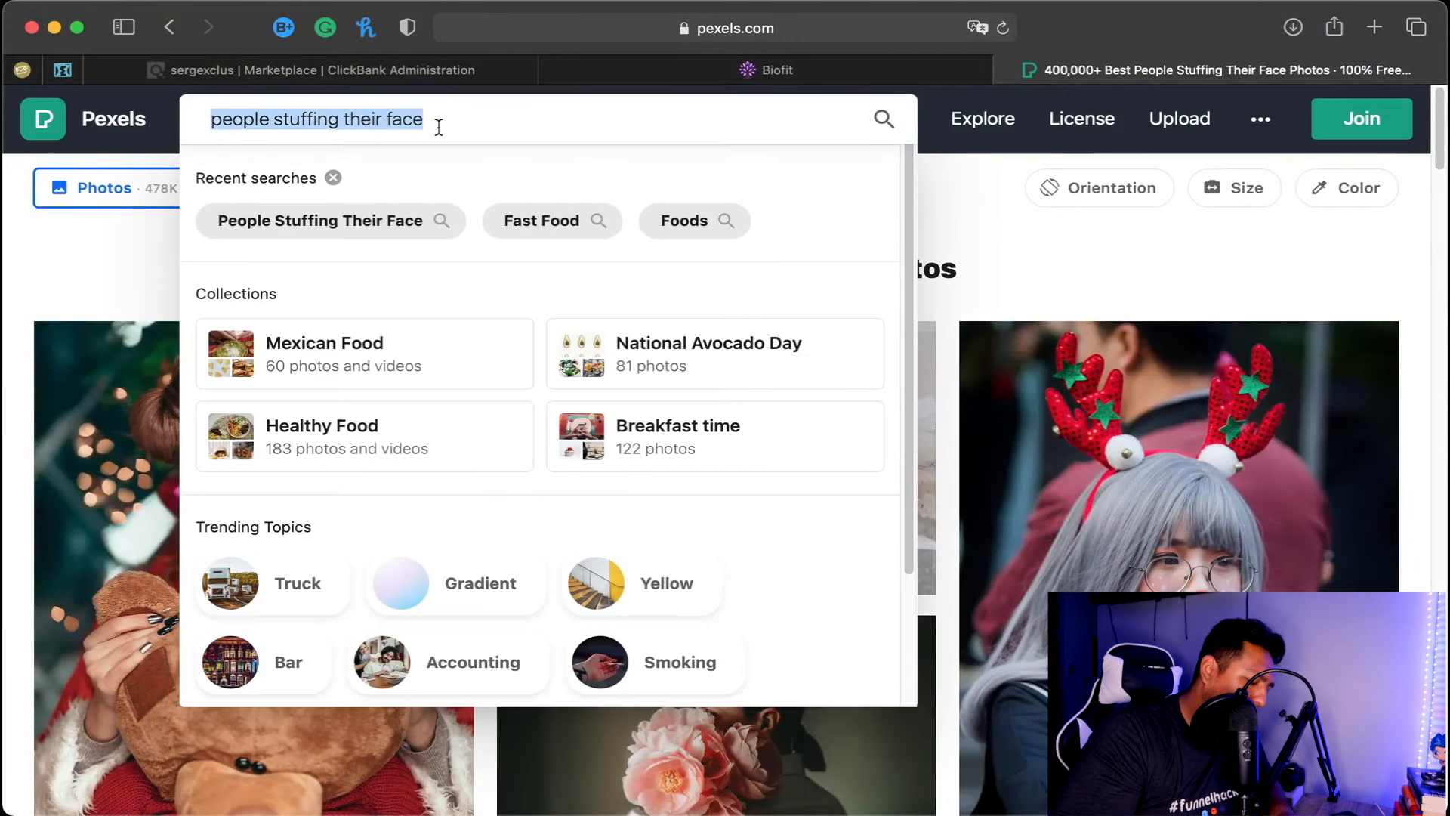
{"action": "key", "text": "BackSpace"}
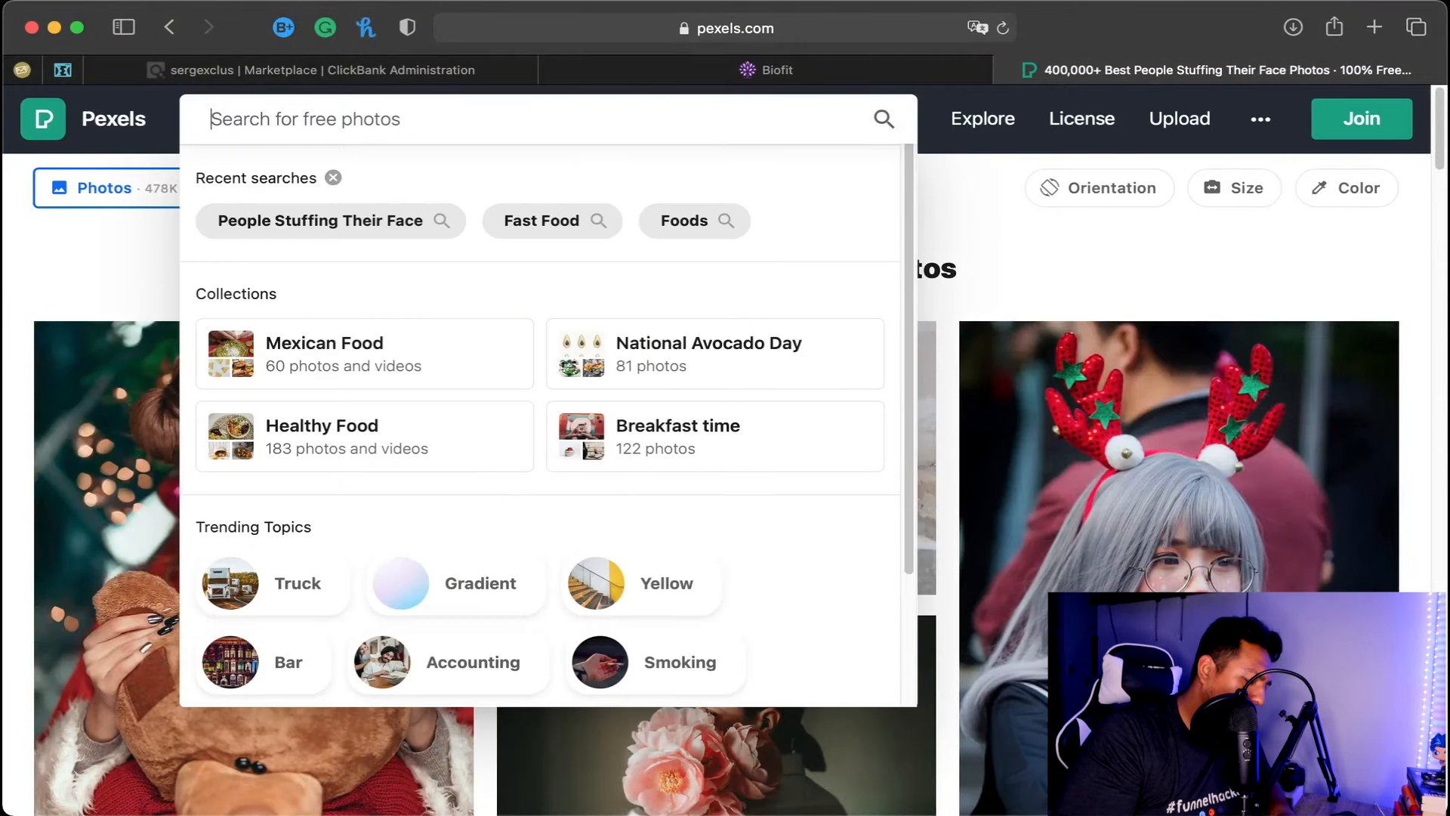
{"action": "type", "text": "junk foo"}
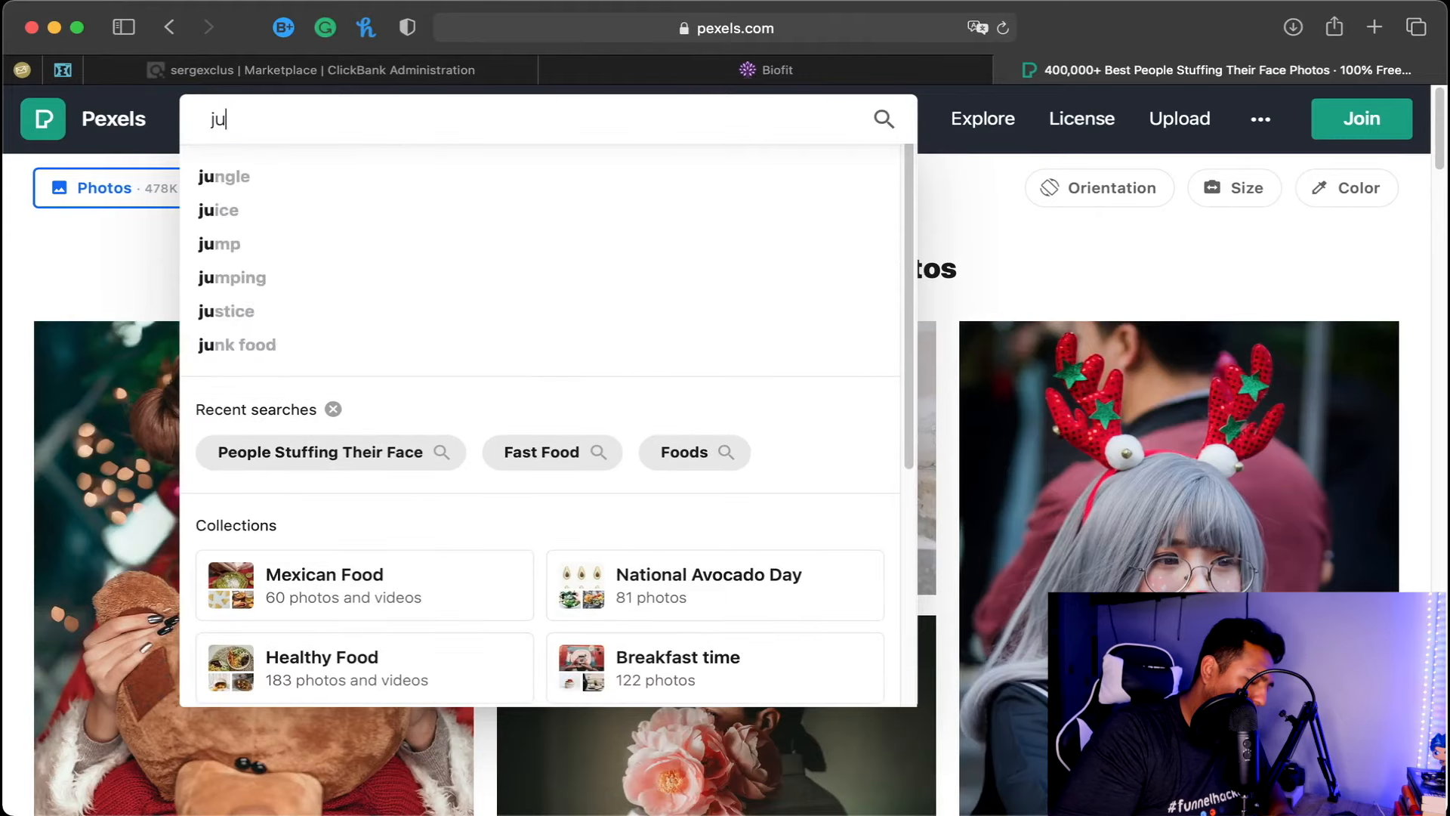
{"action": "type", "text": "d"}
{"action": "key", "text": "Return"}
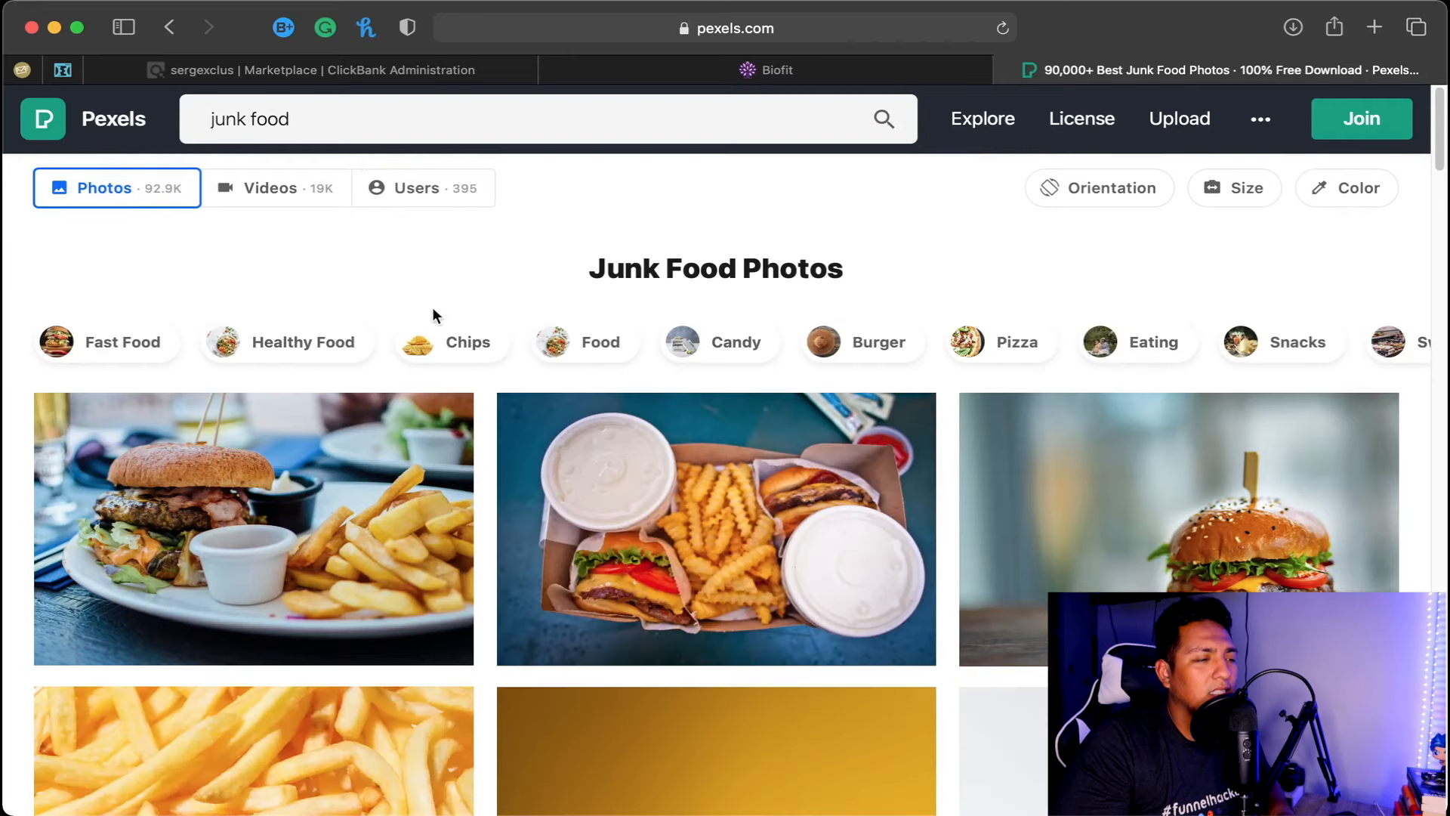
{"action": "scroll", "coordinate": [432, 309], "scroll_direction": "down", "scroll_amount": 12}
{"action": "scroll", "coordinate": [555, 348], "scroll_direction": "down", "scroll_amount": 7}
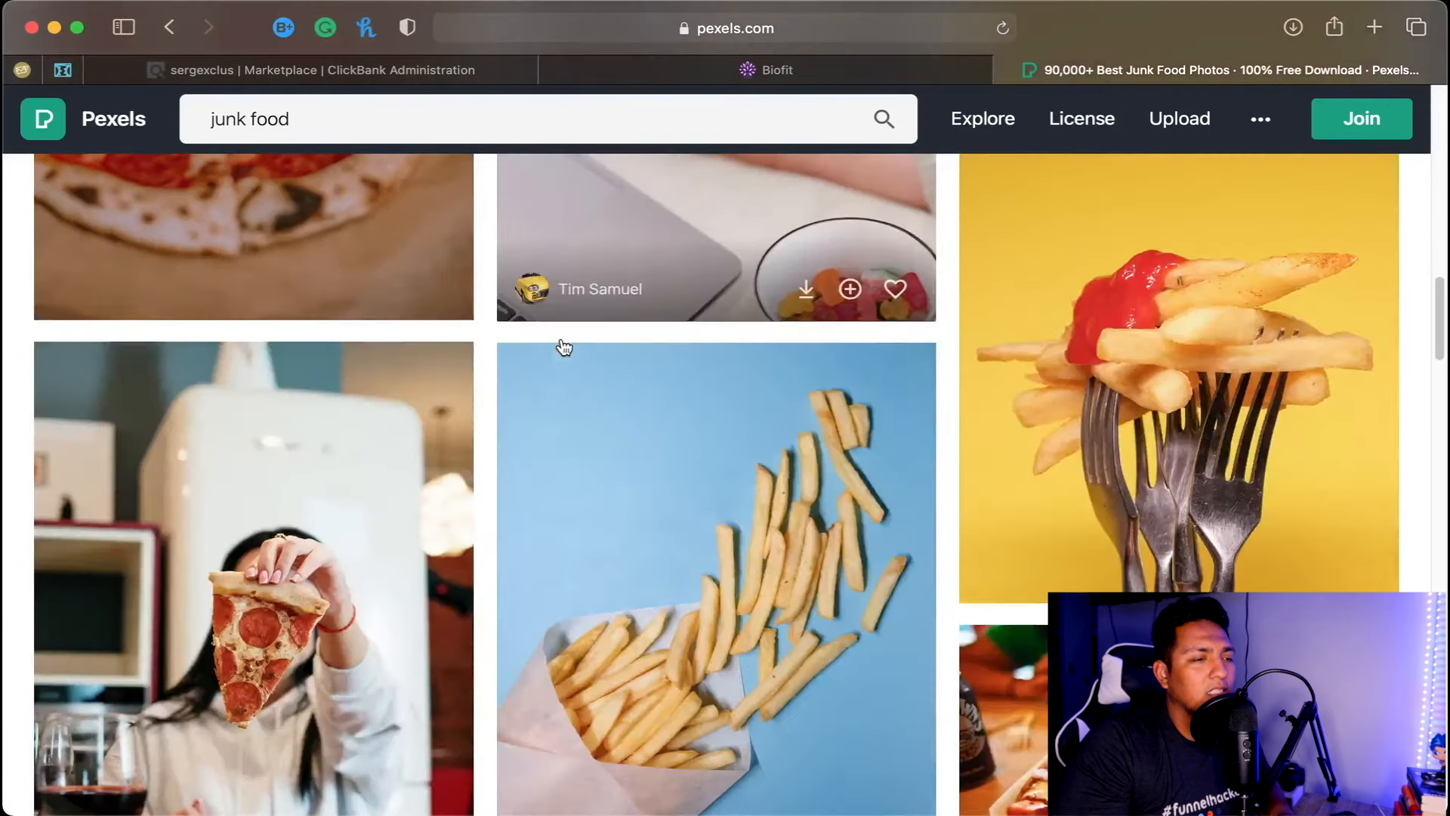
Browse the junk food photos and open the one of a woman holding a green apple and a bitten doughnut.
{"action": "scroll", "coordinate": [559, 347], "scroll_direction": "down", "scroll_amount": 5}
{"action": "scroll", "coordinate": [565, 347], "scroll_direction": "down", "scroll_amount": 10}
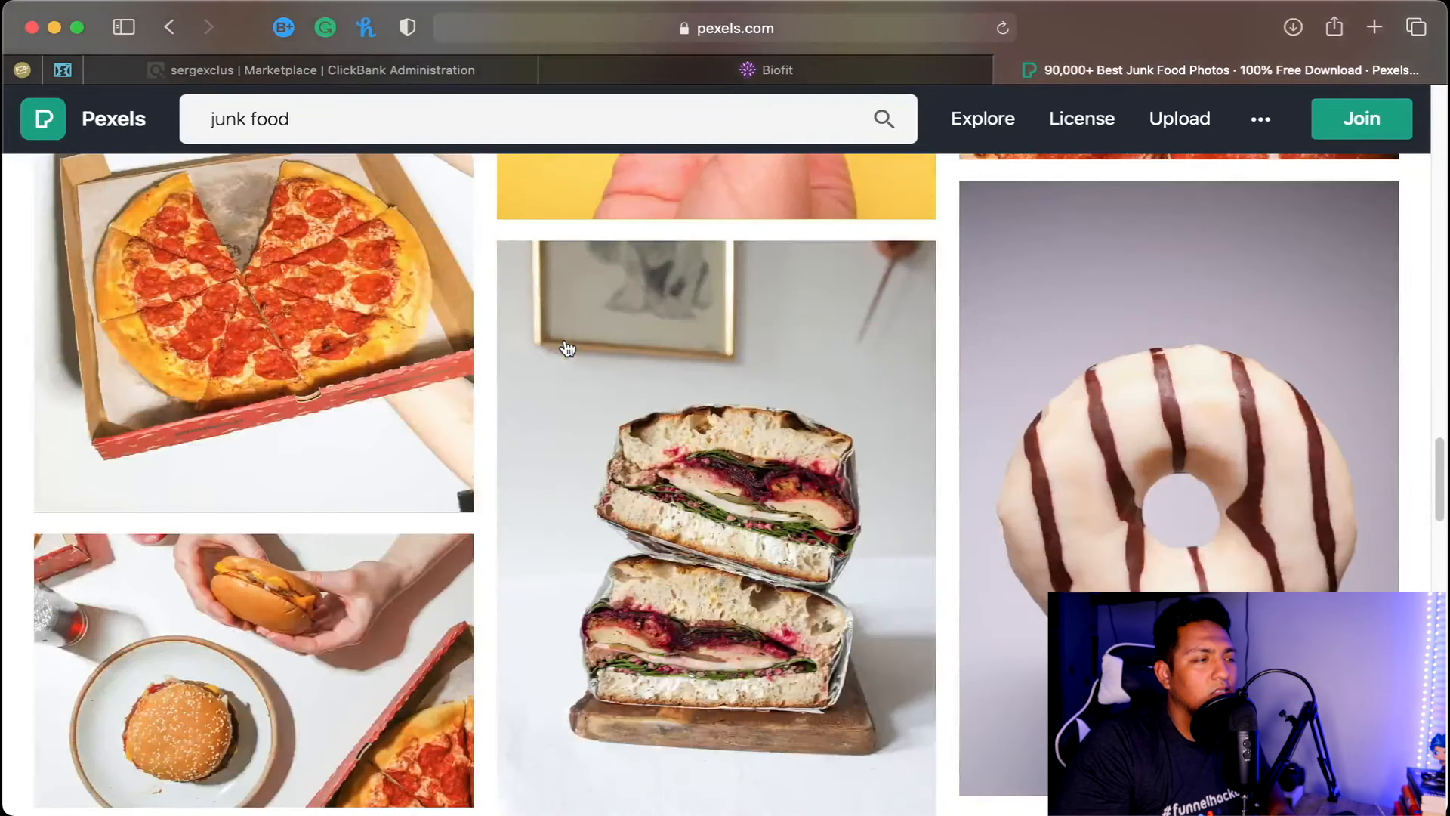
{"action": "scroll", "coordinate": [567, 347], "scroll_direction": "up", "scroll_amount": 8}
{"action": "scroll", "coordinate": [566, 348], "scroll_direction": "down", "scroll_amount": 4}
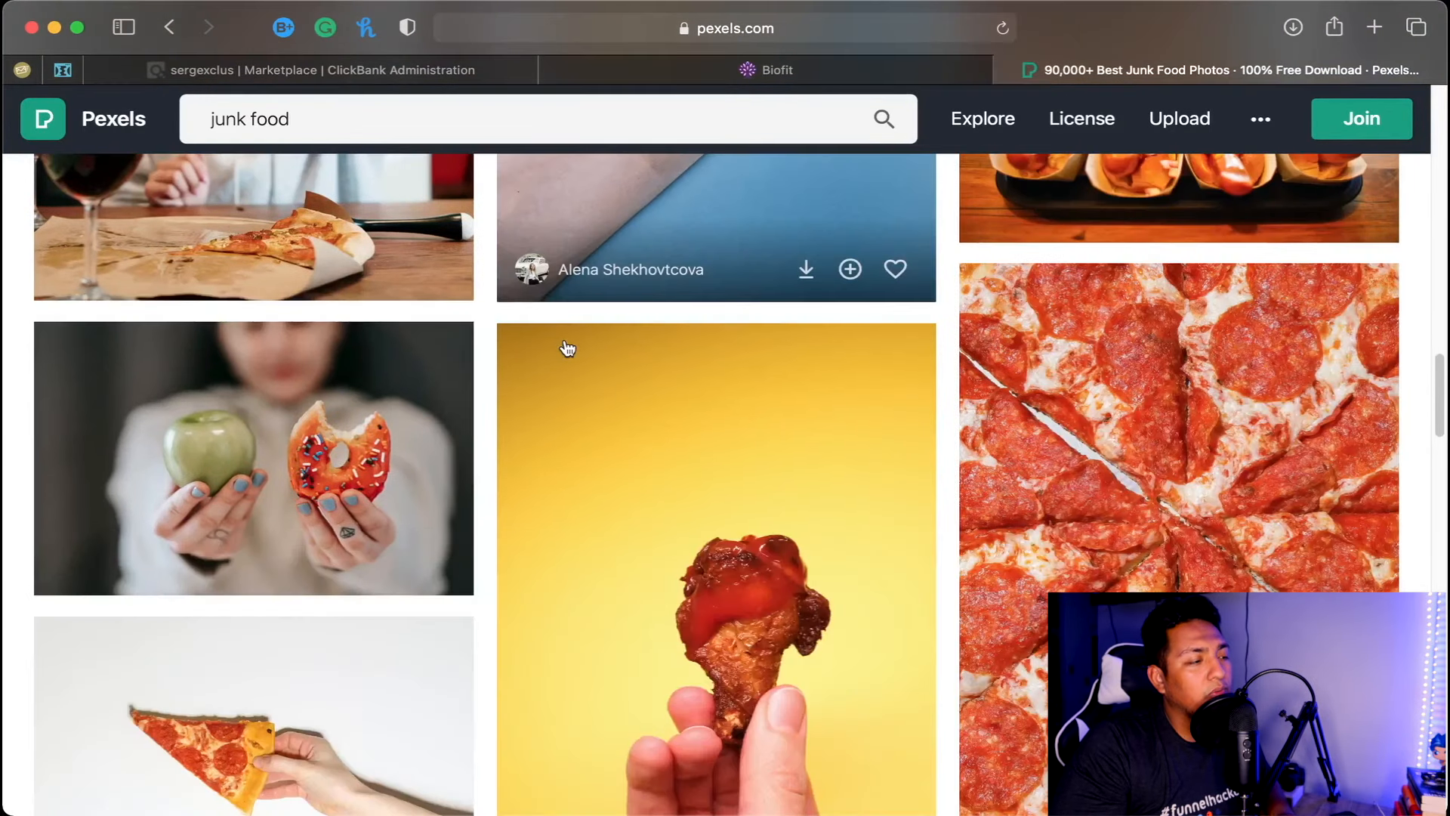
{"action": "left_click", "coordinate": [270, 428]}
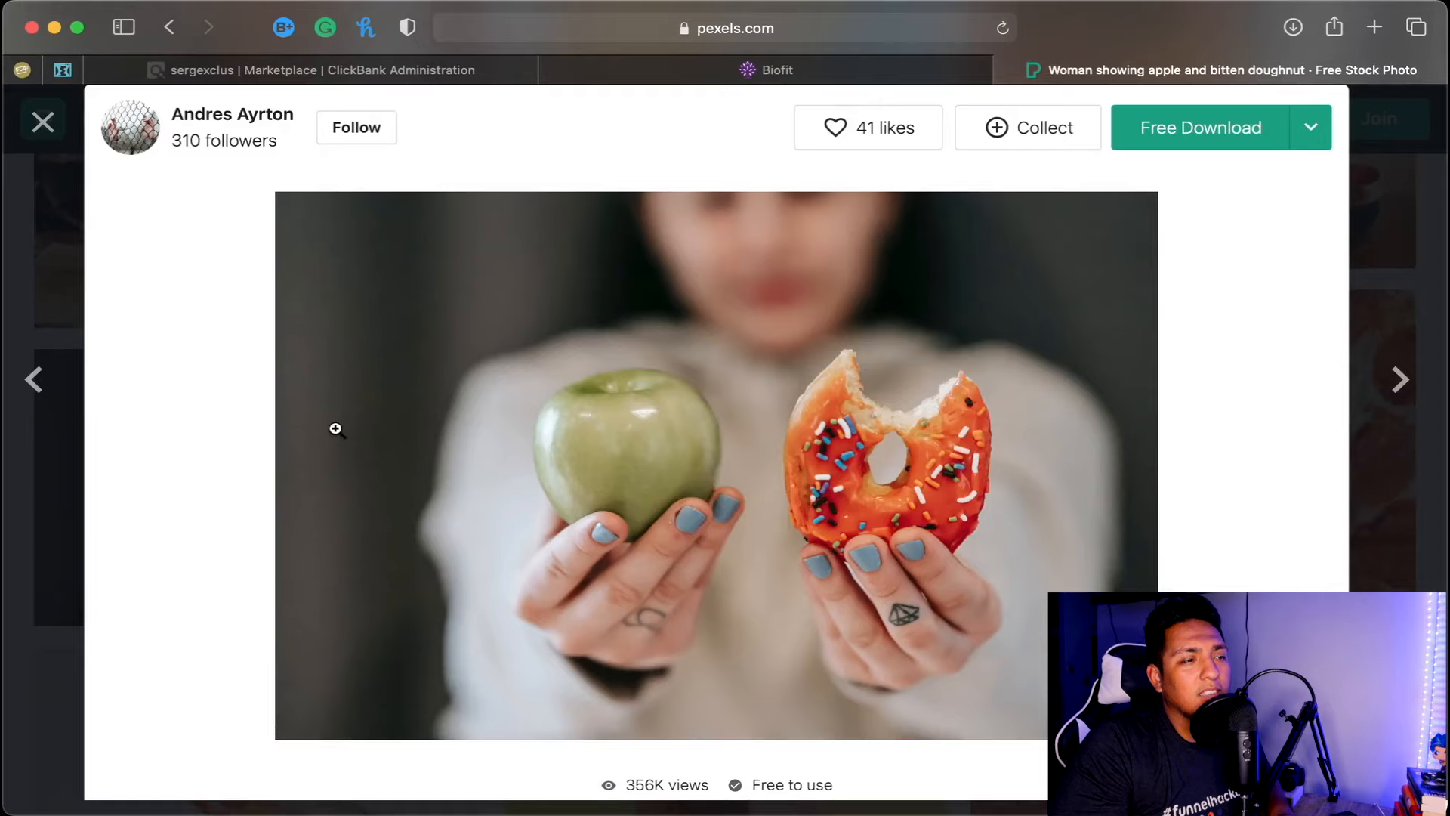
Download the apple and doughnut photo in the Large size (1920 x 1280).
{"action": "left_click", "coordinate": [1311, 128]}
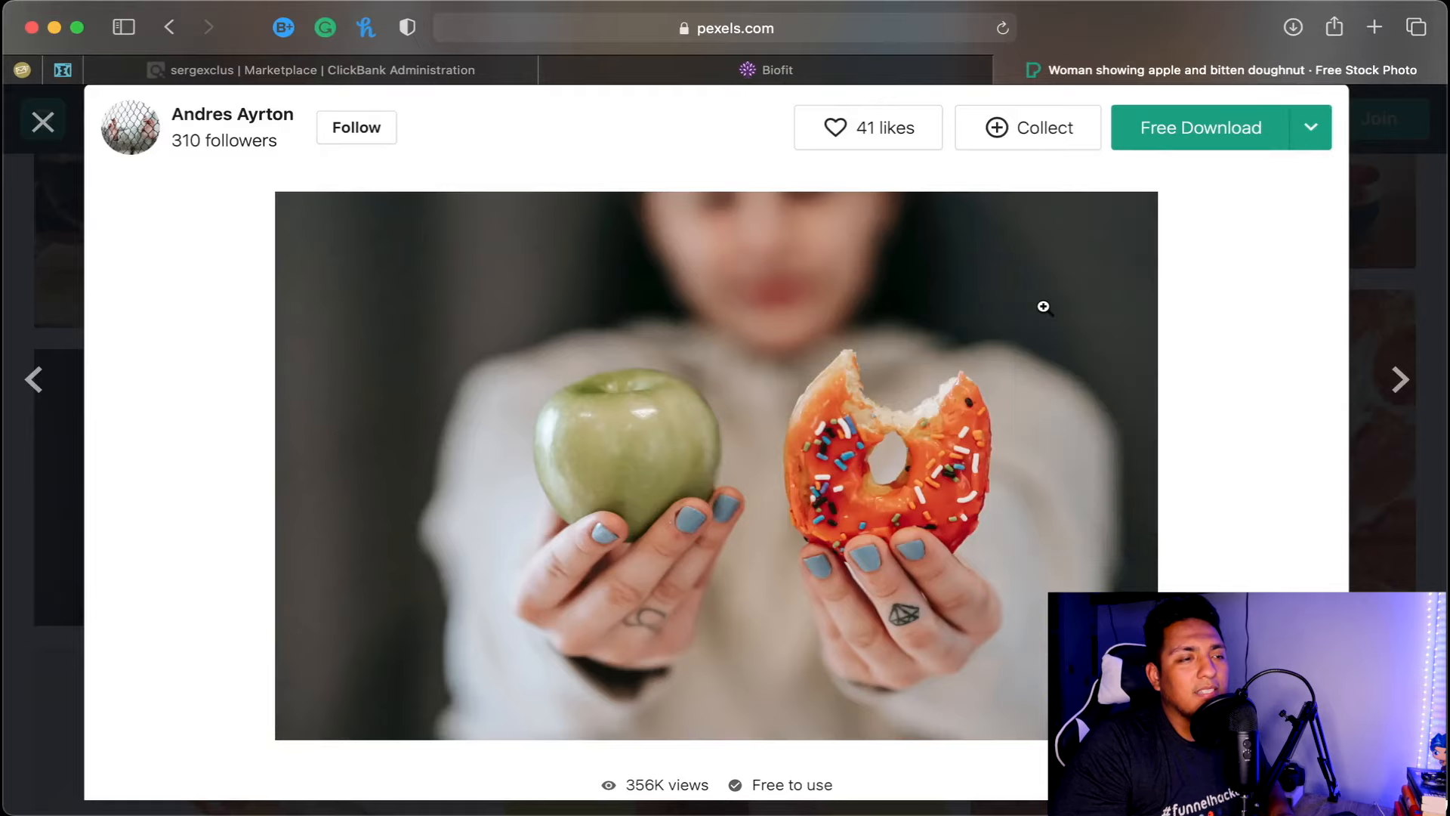
{"action": "left_click", "coordinate": [1042, 267]}
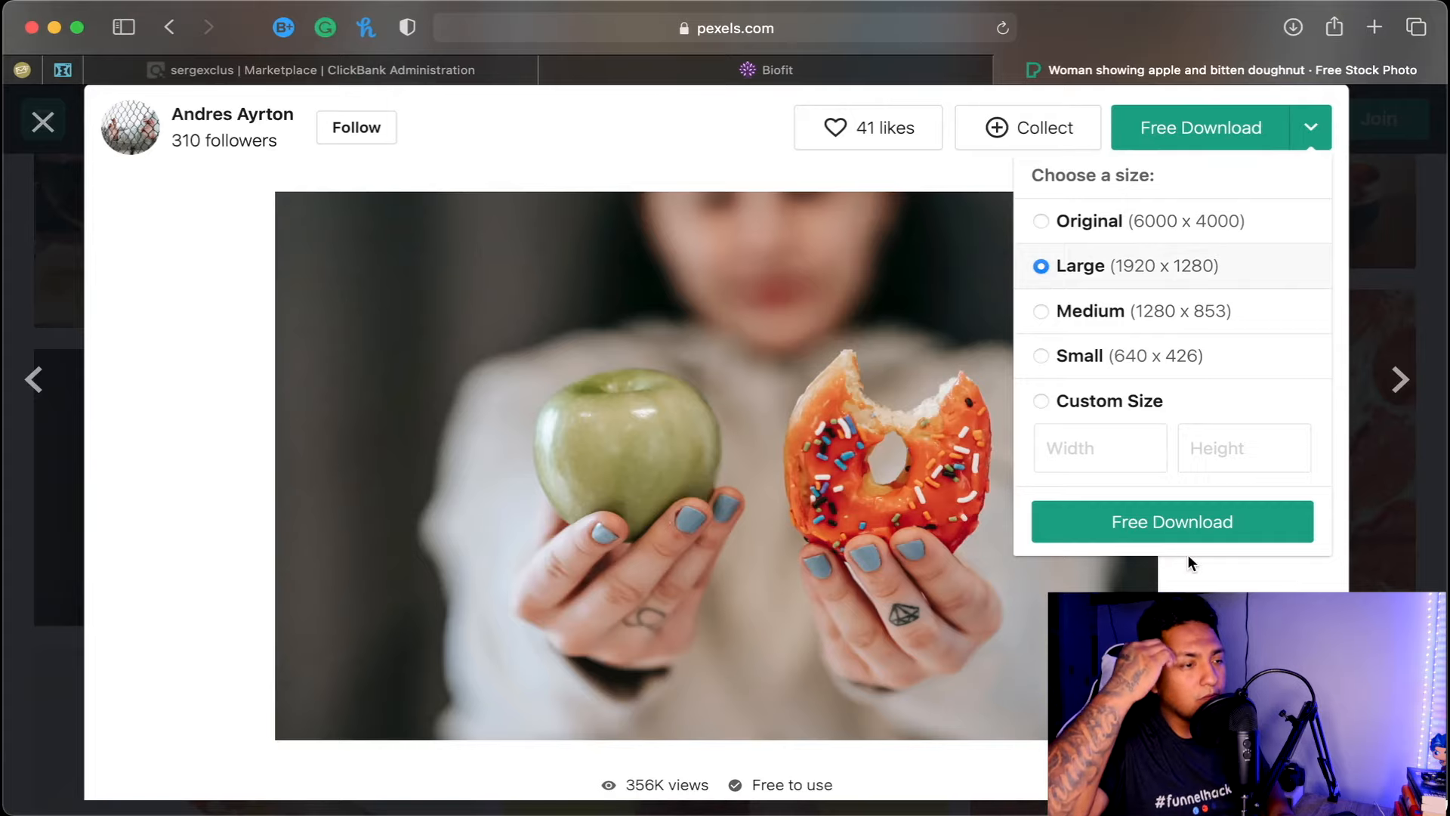
{"action": "left_click", "coordinate": [1220, 521]}
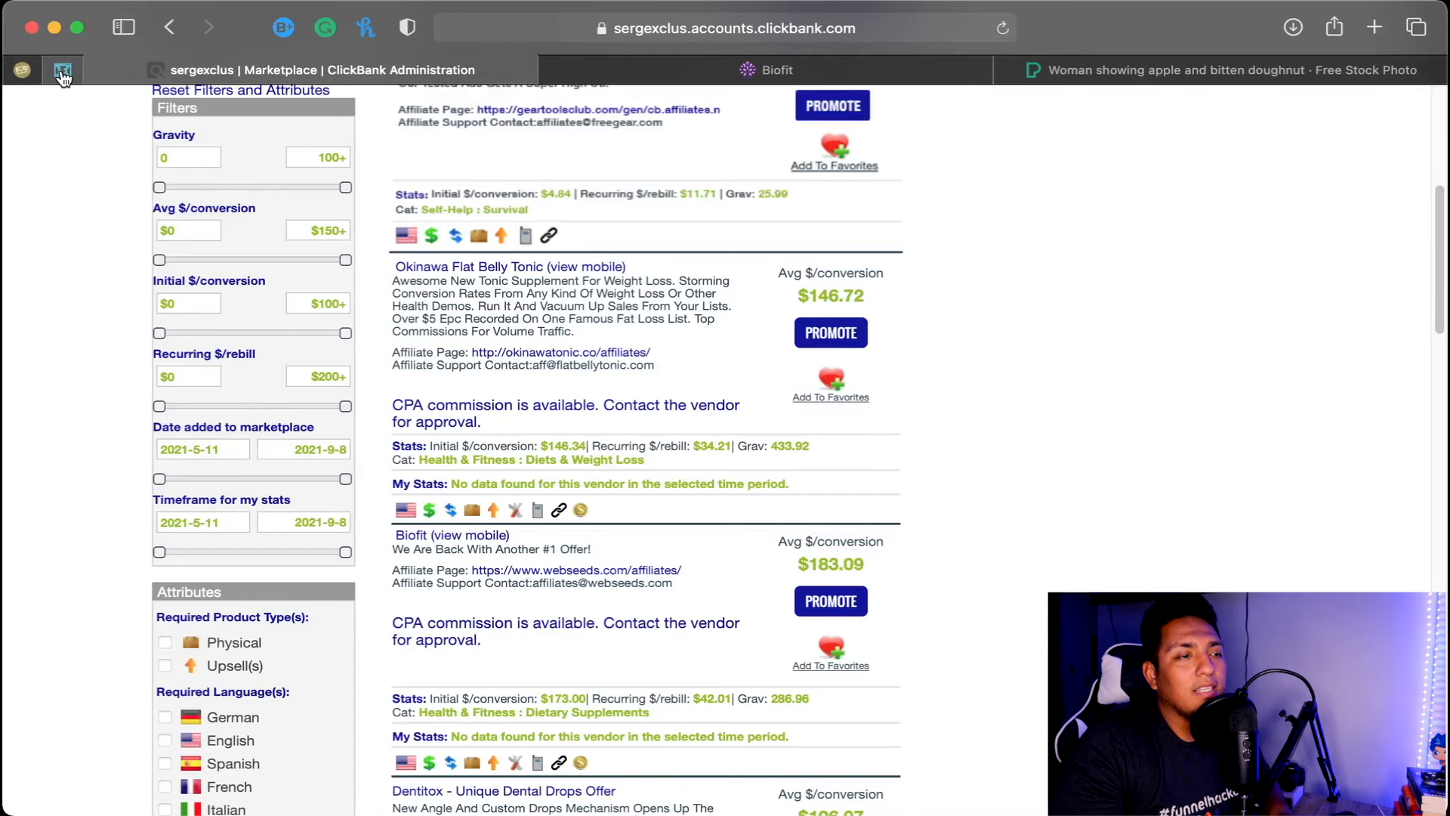
In the ClickFunnels editor, replace the page's background image with the apple and doughnut photo and delete the workout image element.
{"action": "left_click", "coordinate": [63, 73]}
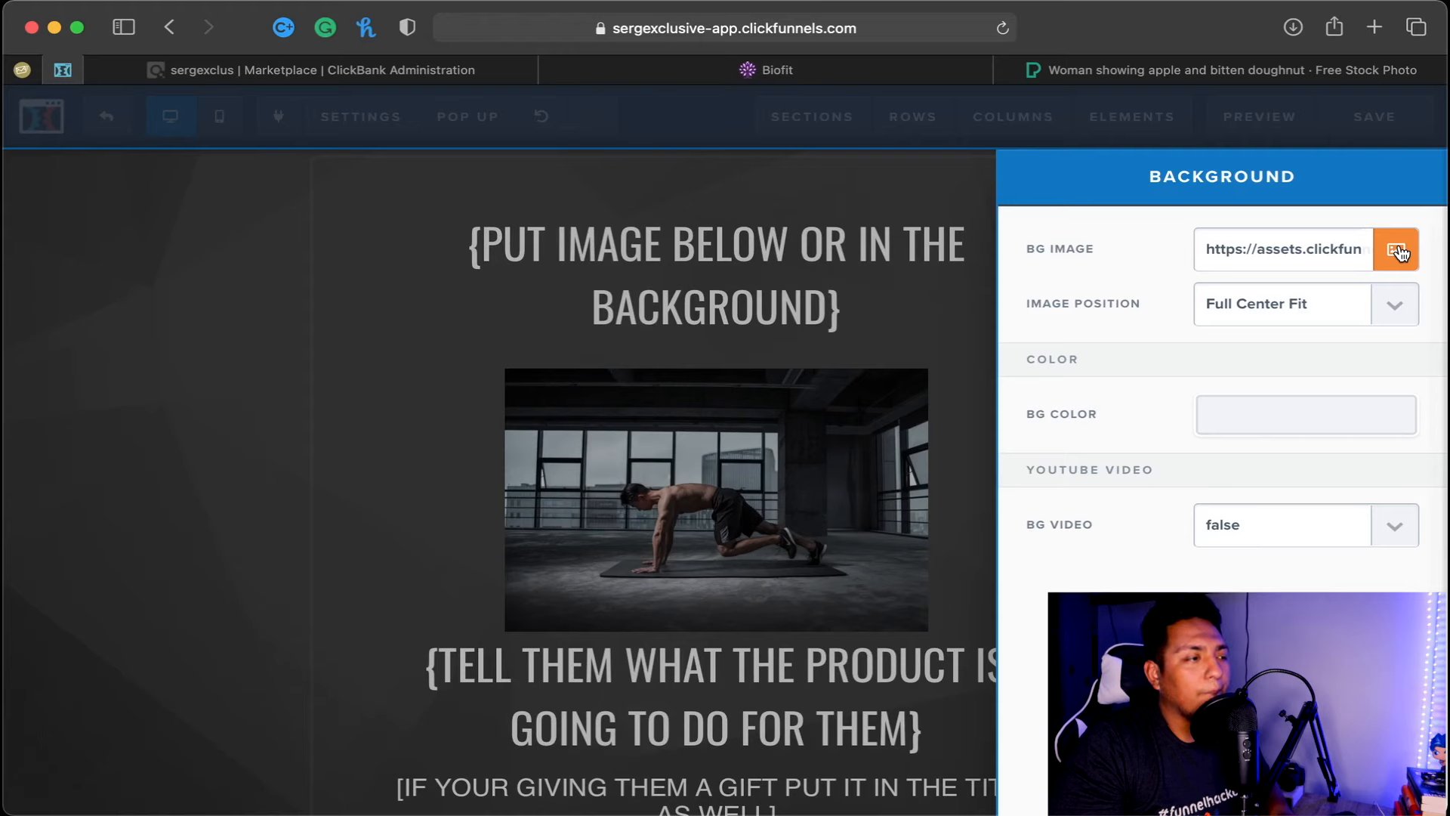
{"action": "left_click", "coordinate": [1396, 251]}
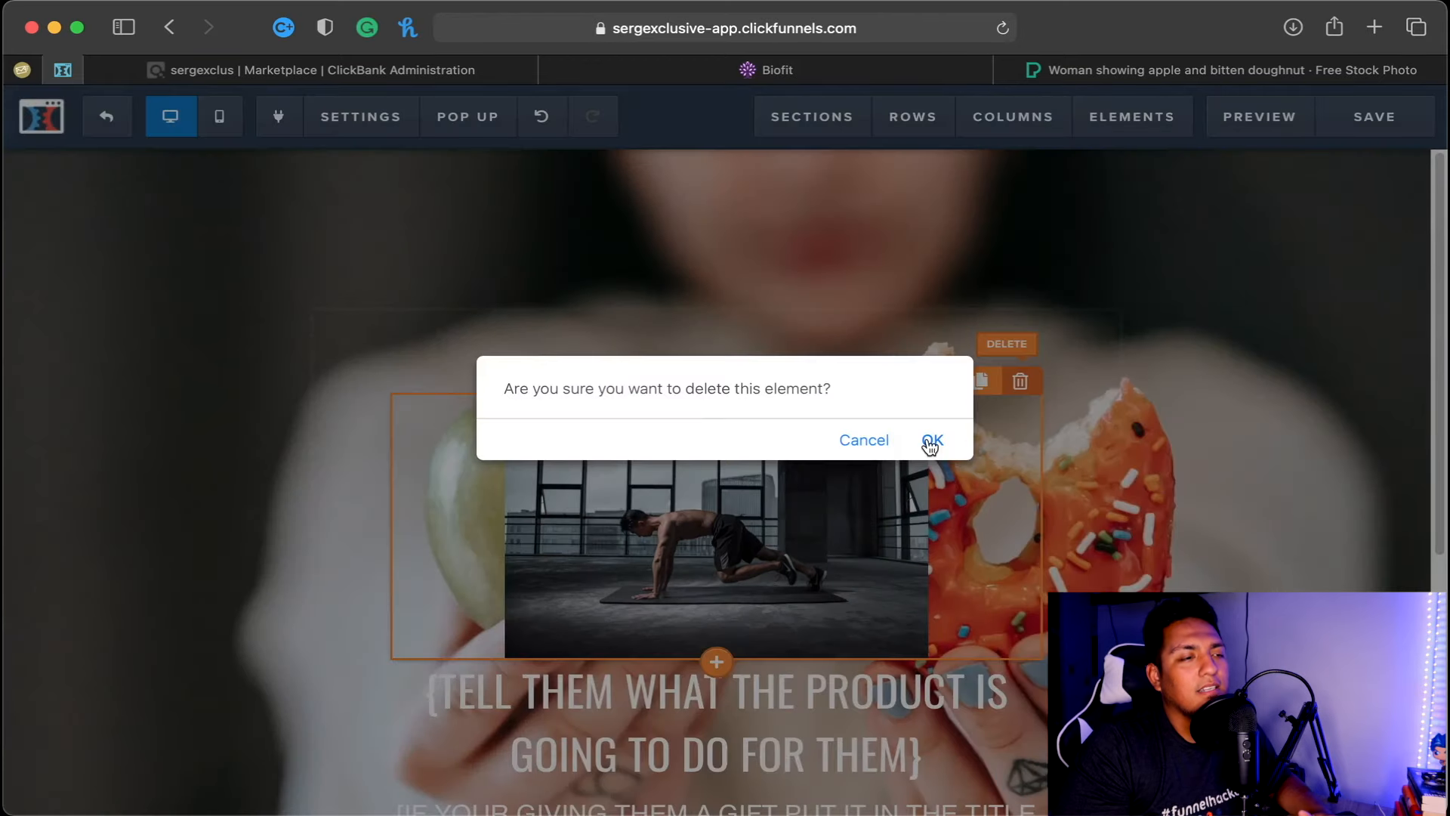
{"action": "left_click", "coordinate": [930, 441]}
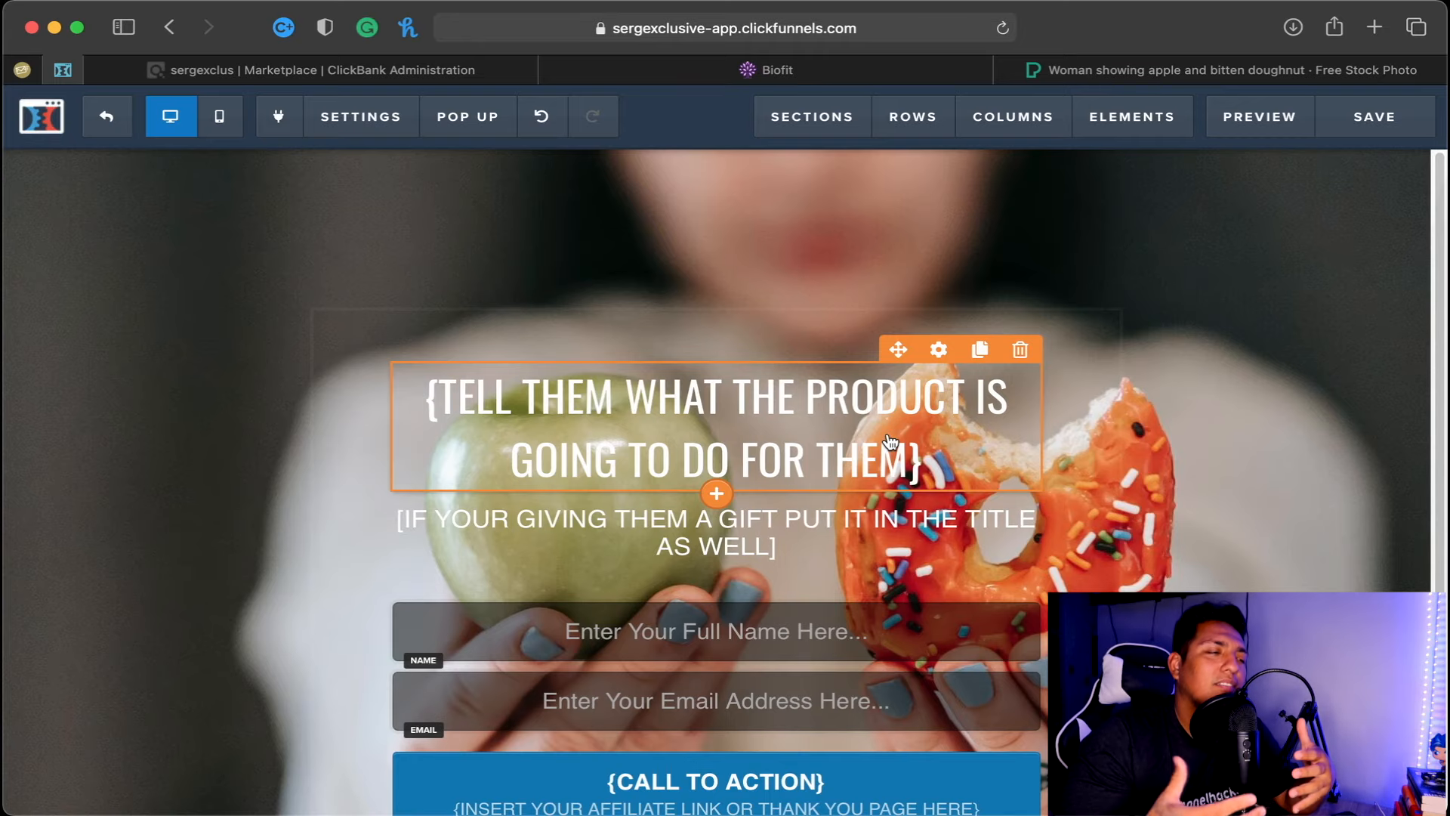
Replace the "{TELL THEM WHAT THE PRODUCT IS GOING TO DO FOR THEM}" headline with "HOW TO LOSE WEIGHT IN 21 DAYS...".
{"action": "left_click", "coordinate": [909, 476]}
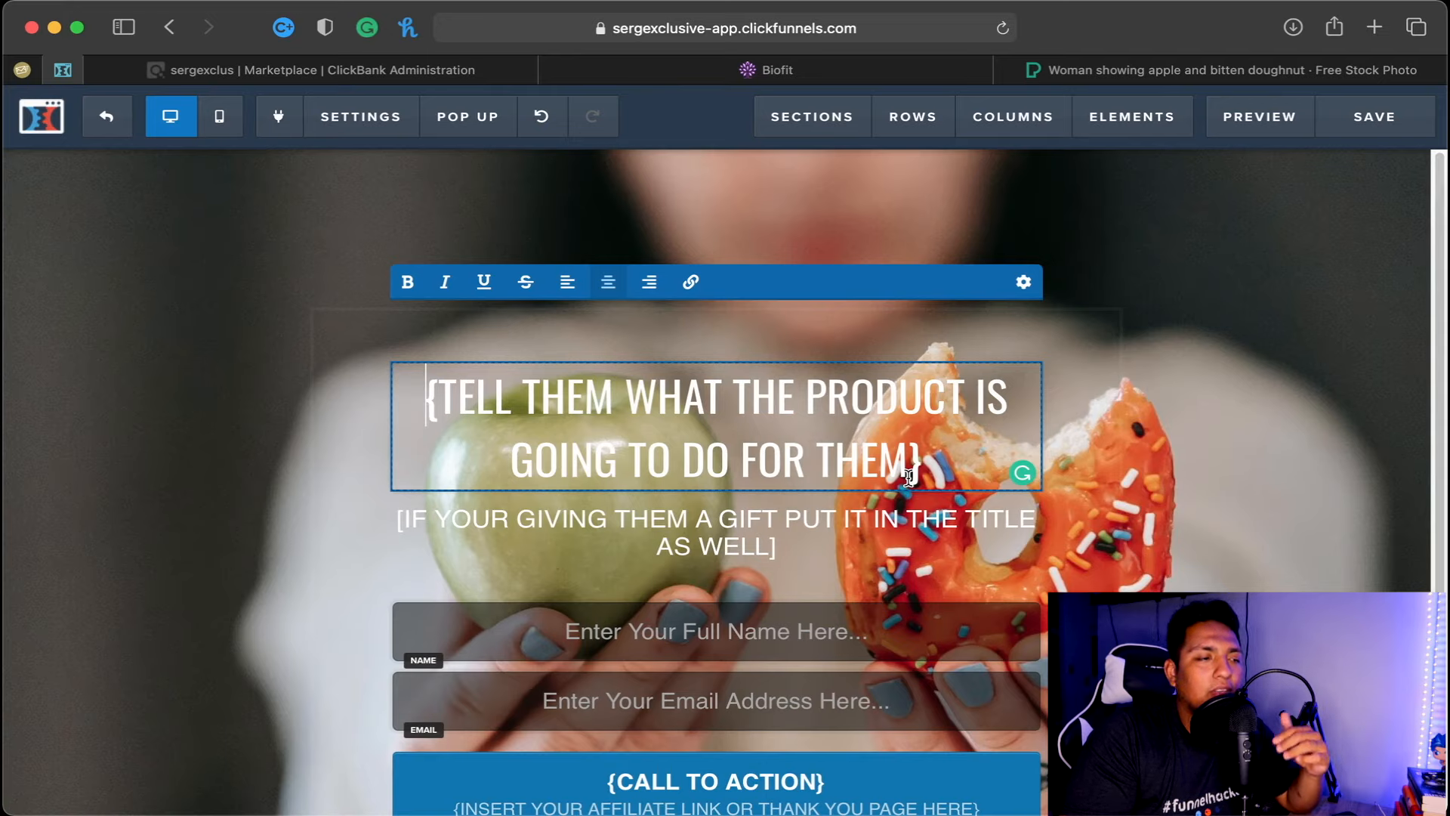
{"action": "left_click", "coordinate": [923, 457]}
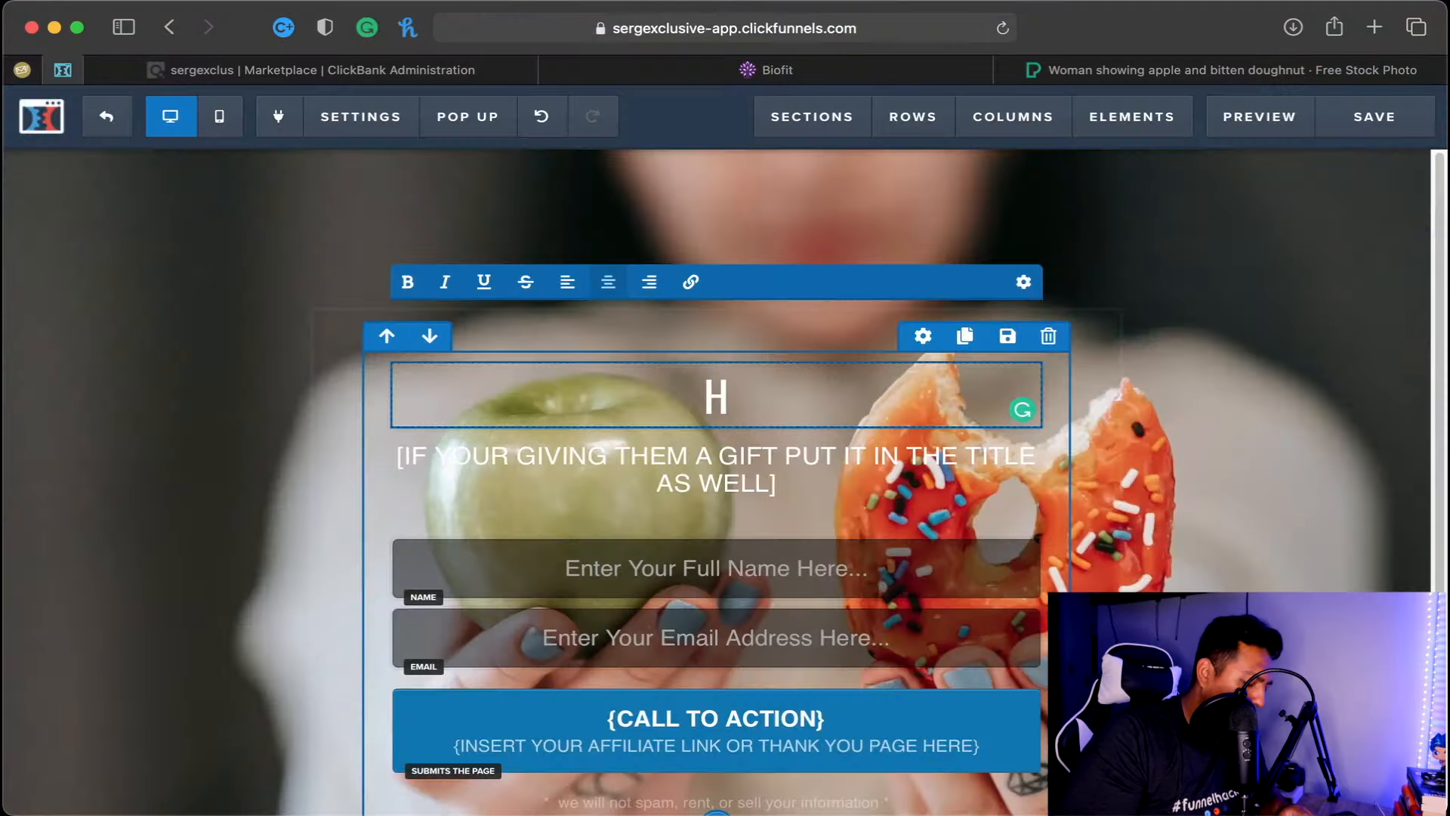
{"action": "key", "text": "BackSpace"}
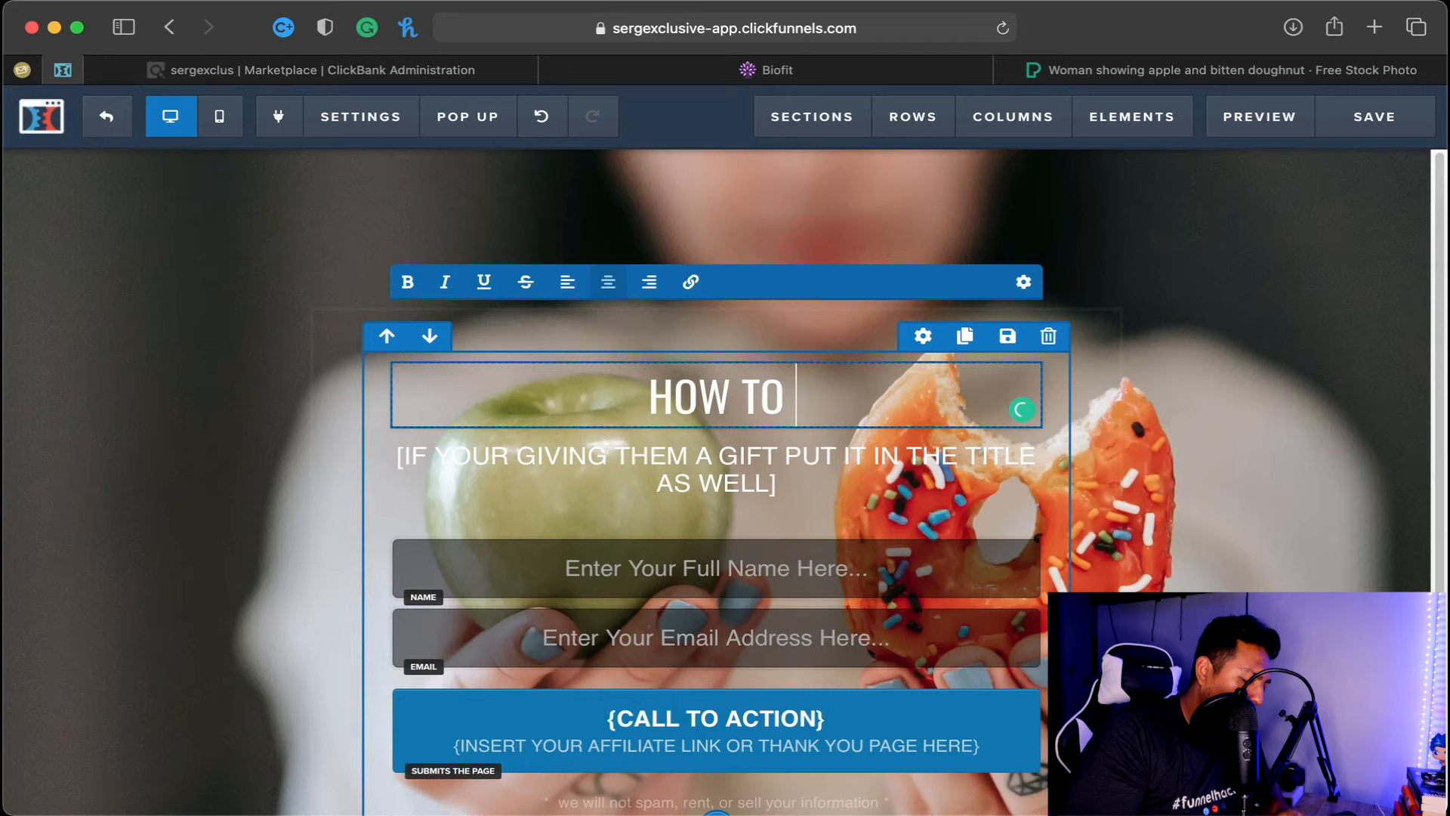
{"action": "type", "text": "LOSE"}
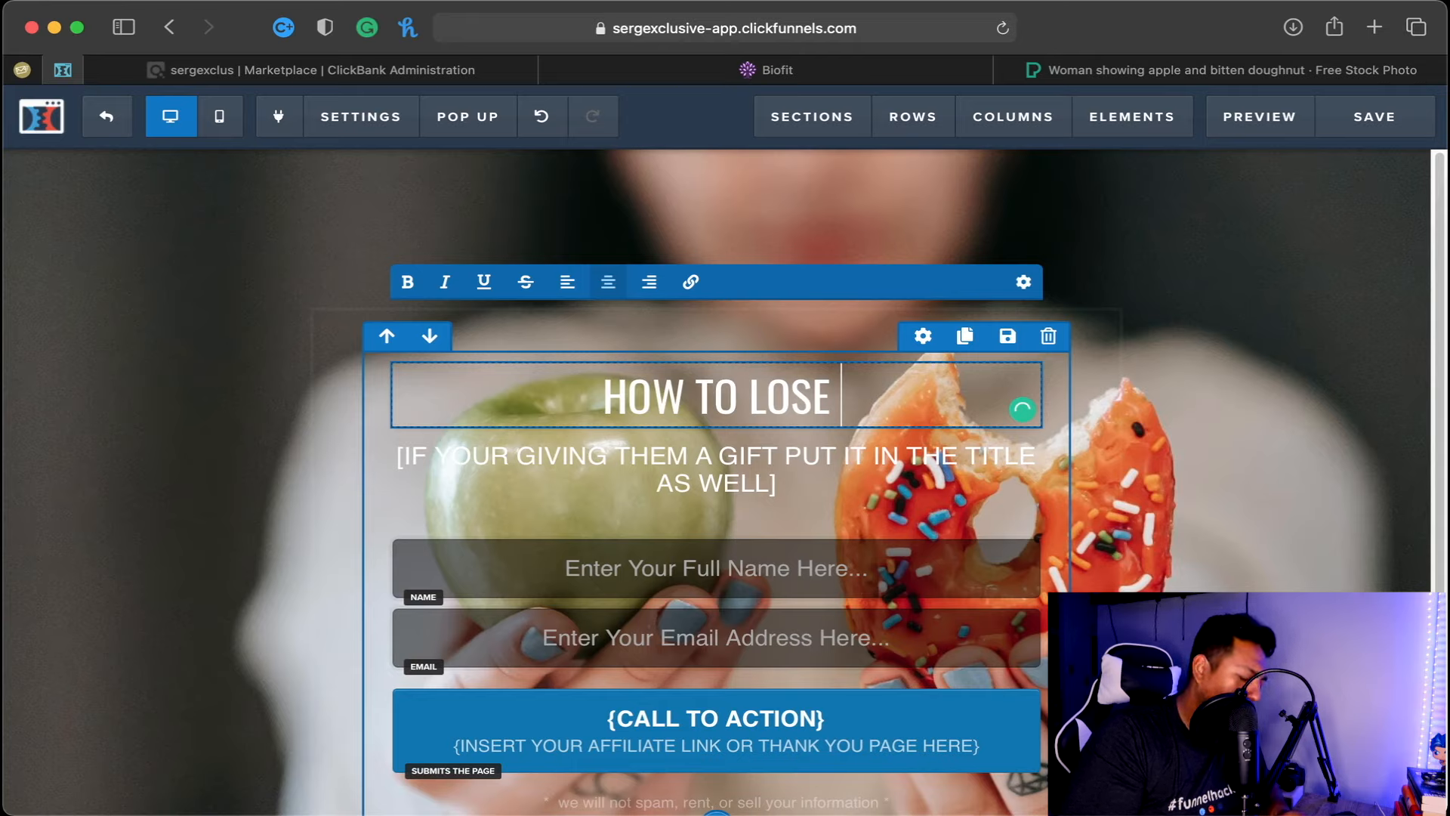
{"action": "type", "text": "WEIGHT IN 21 DAYS"}
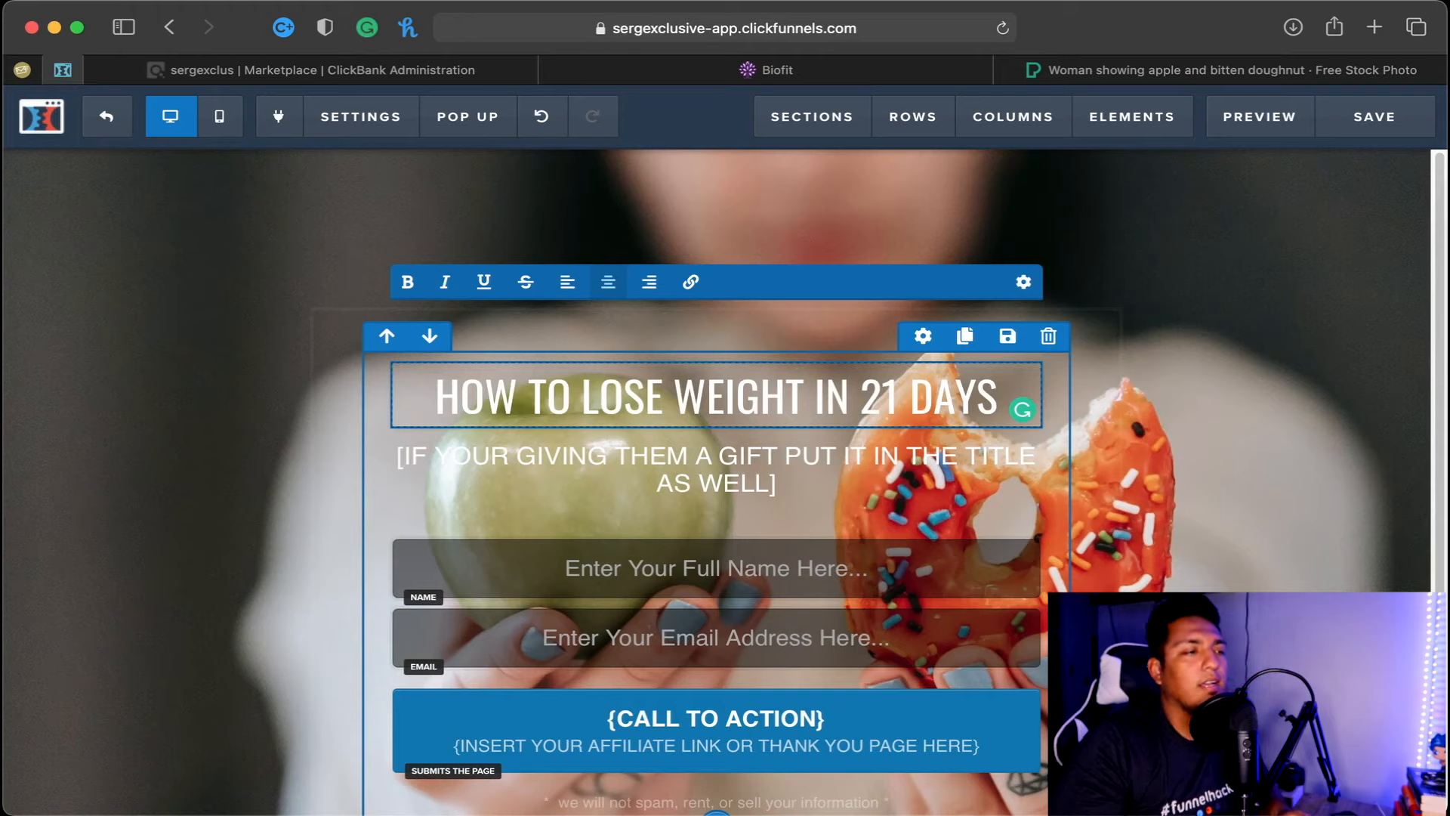
{"action": "type", "text": "..."}
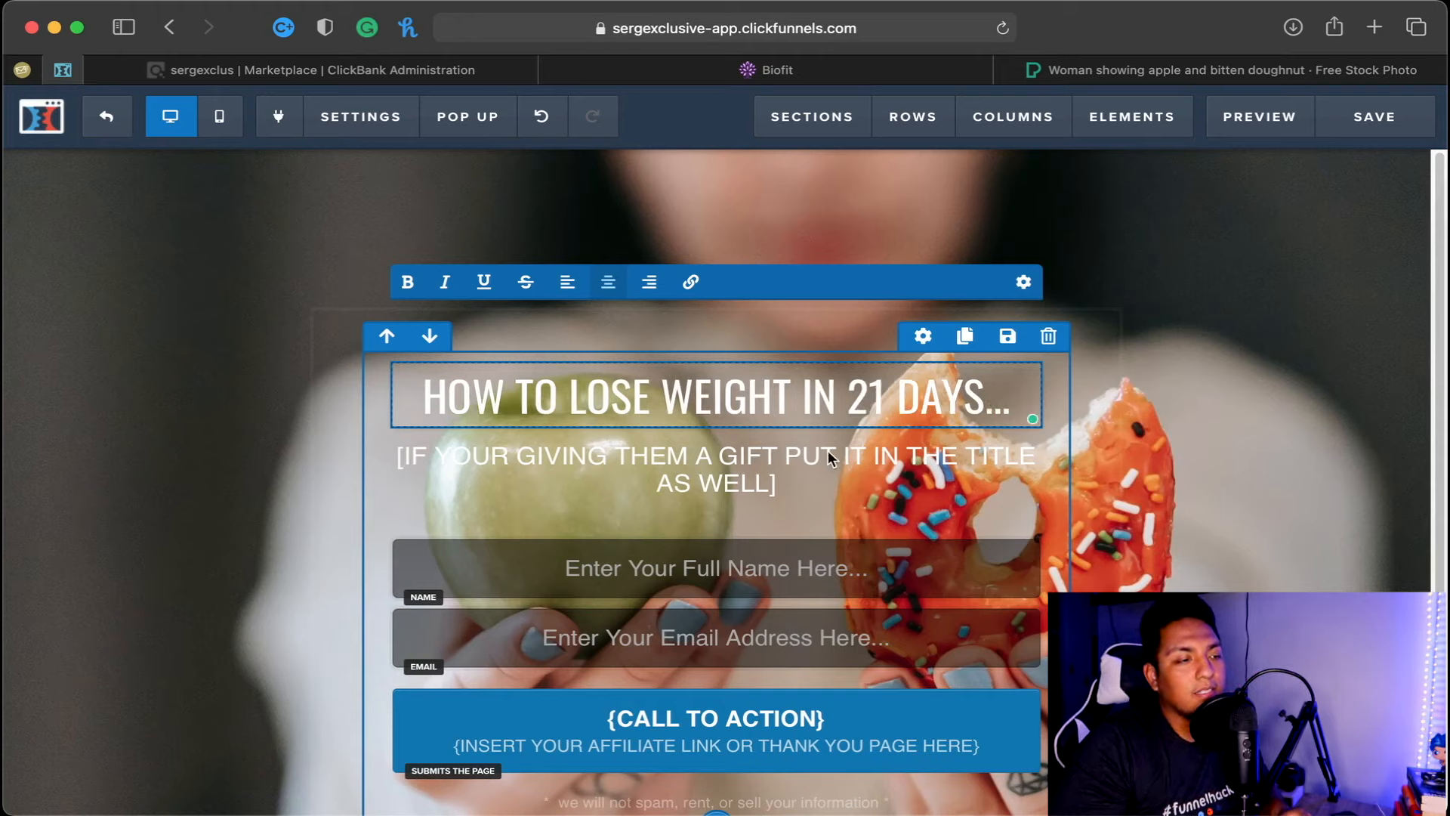
{"action": "left_click", "coordinate": [829, 451]}
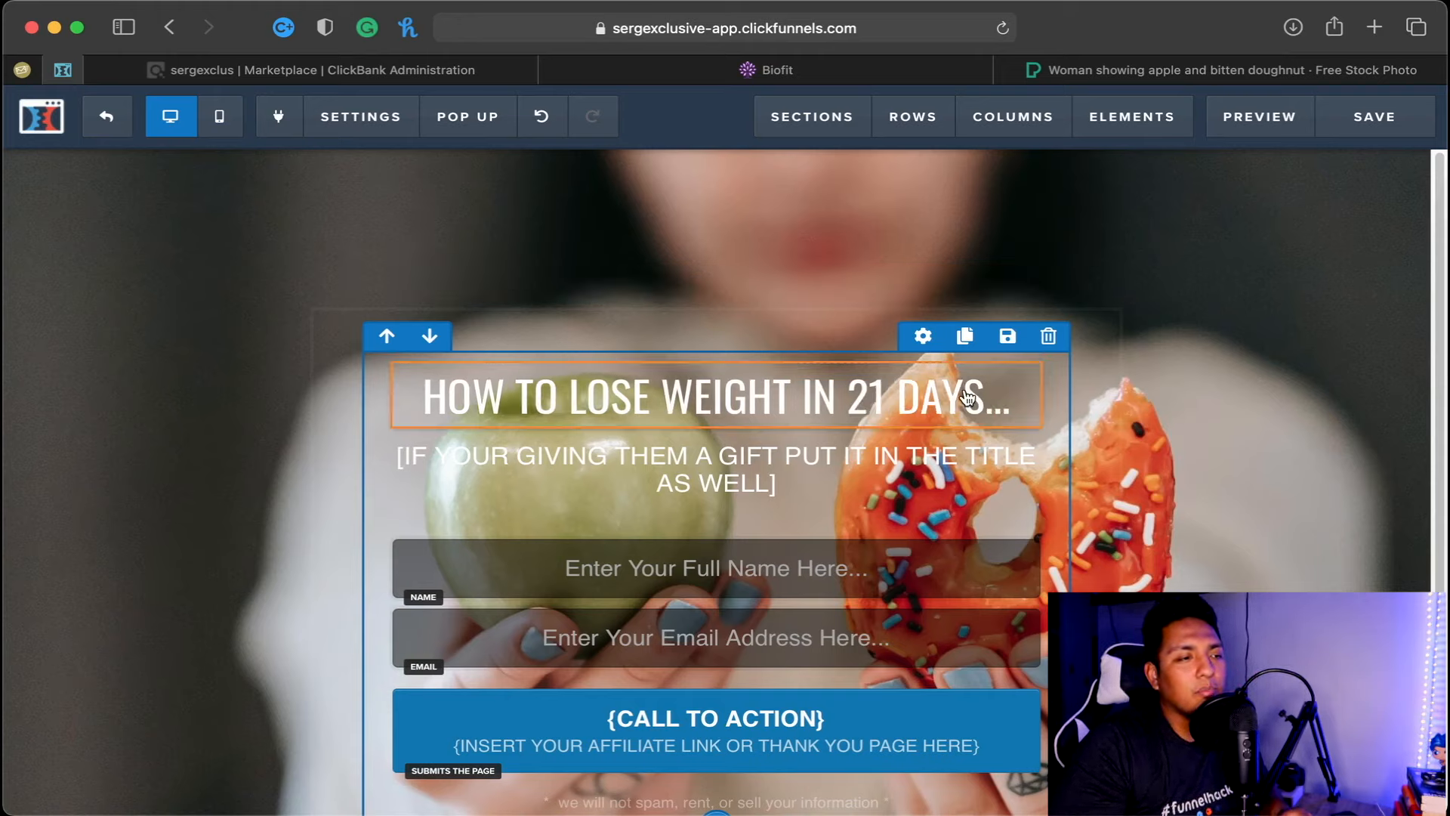